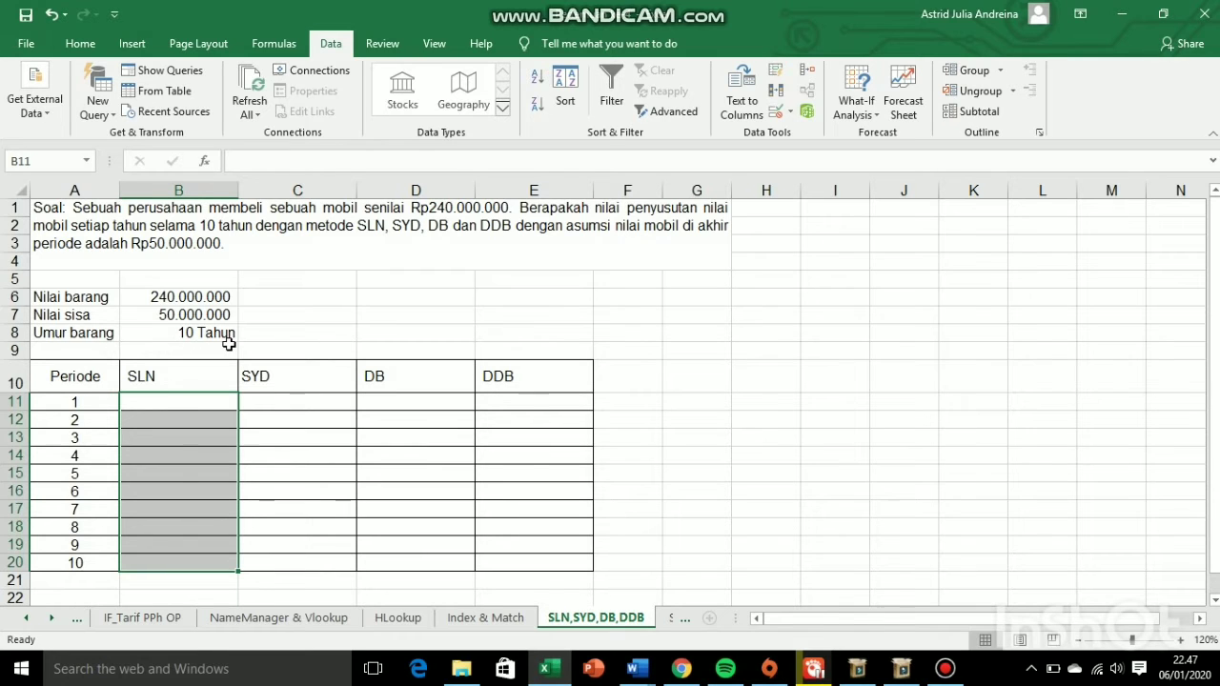
- Start an SLN formula in B11 using B6 as cost, B7 as salvage and B8 as life
double_click(146, 406)
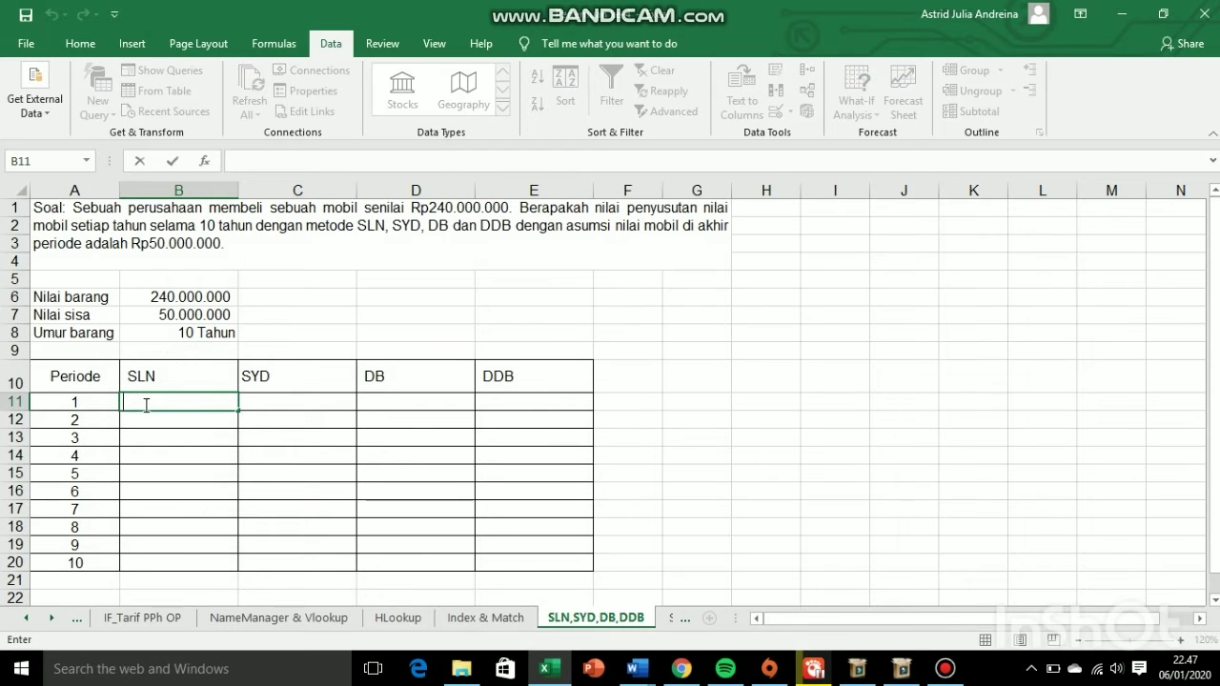
text(=SLN()
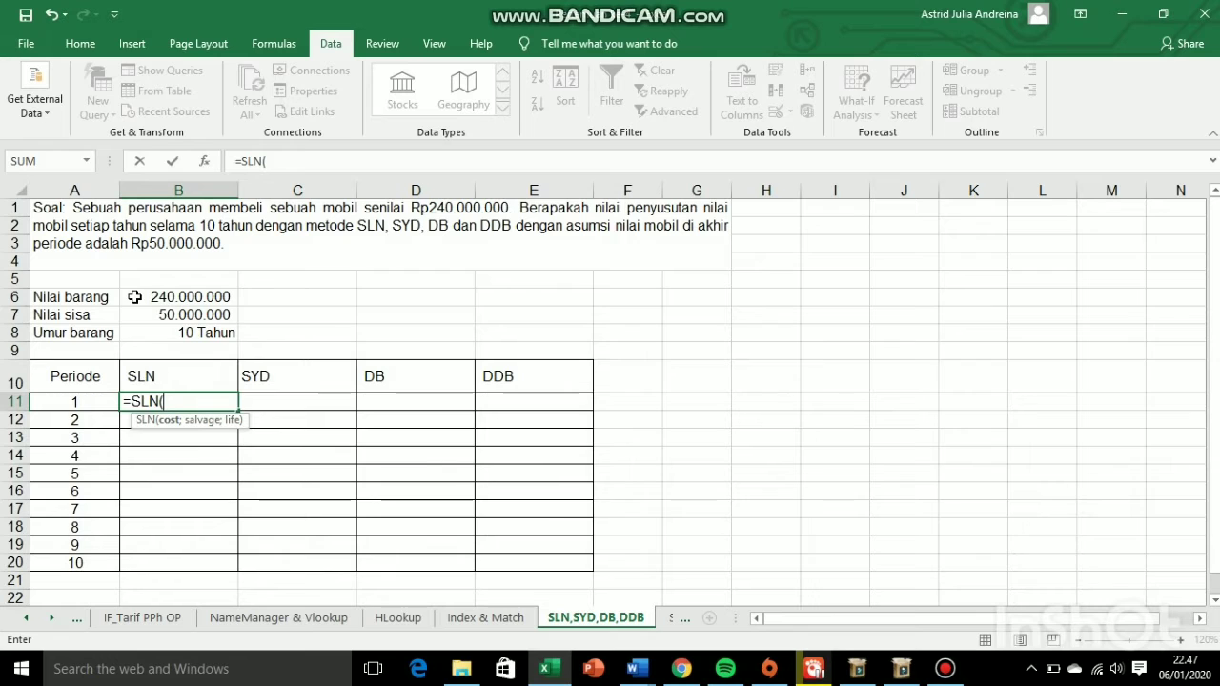
click(134, 296)
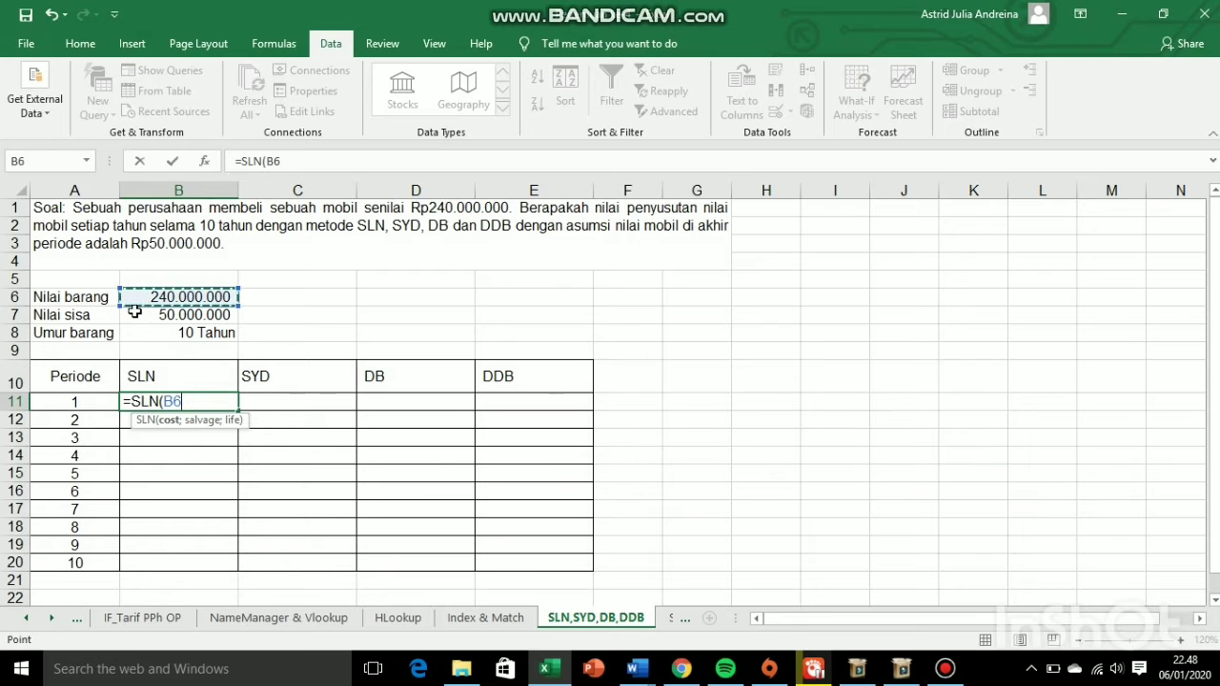
text(;)
click(135, 317)
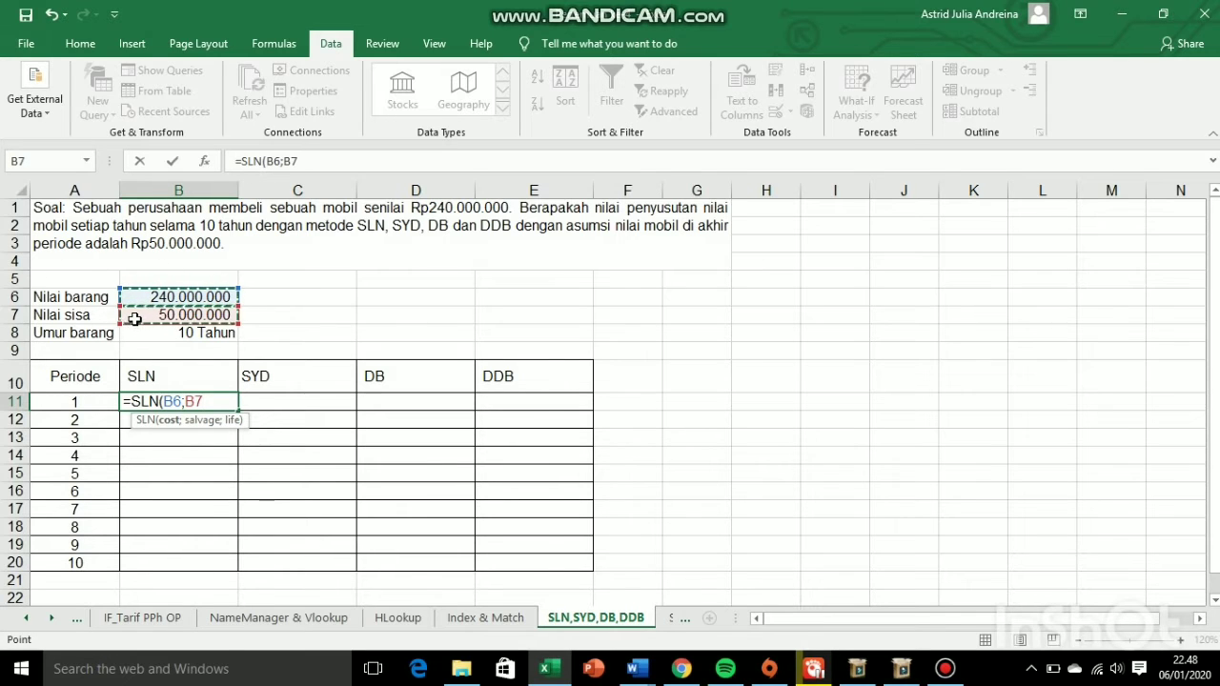
text(;)
click(134, 335)
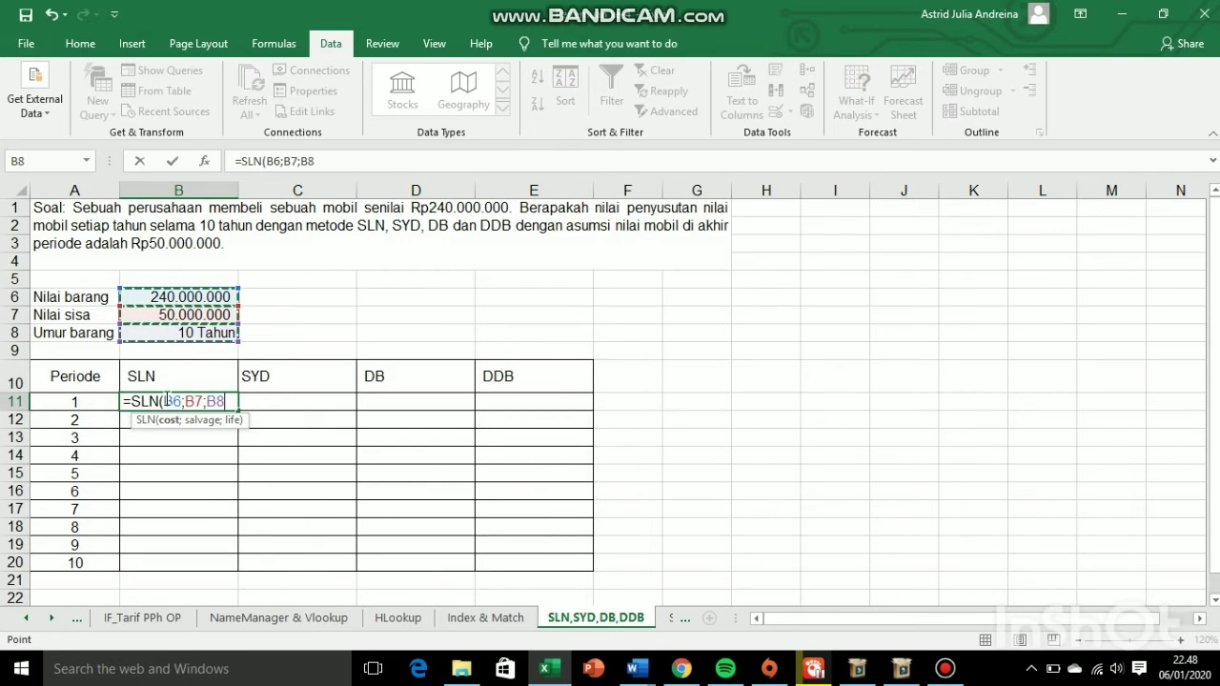
- Complete the SLN formula with absolute references as =SLN($B$6;$B$7;$B$8) and fill it down through B20
drag(162, 401, 227, 404)
key(F4)
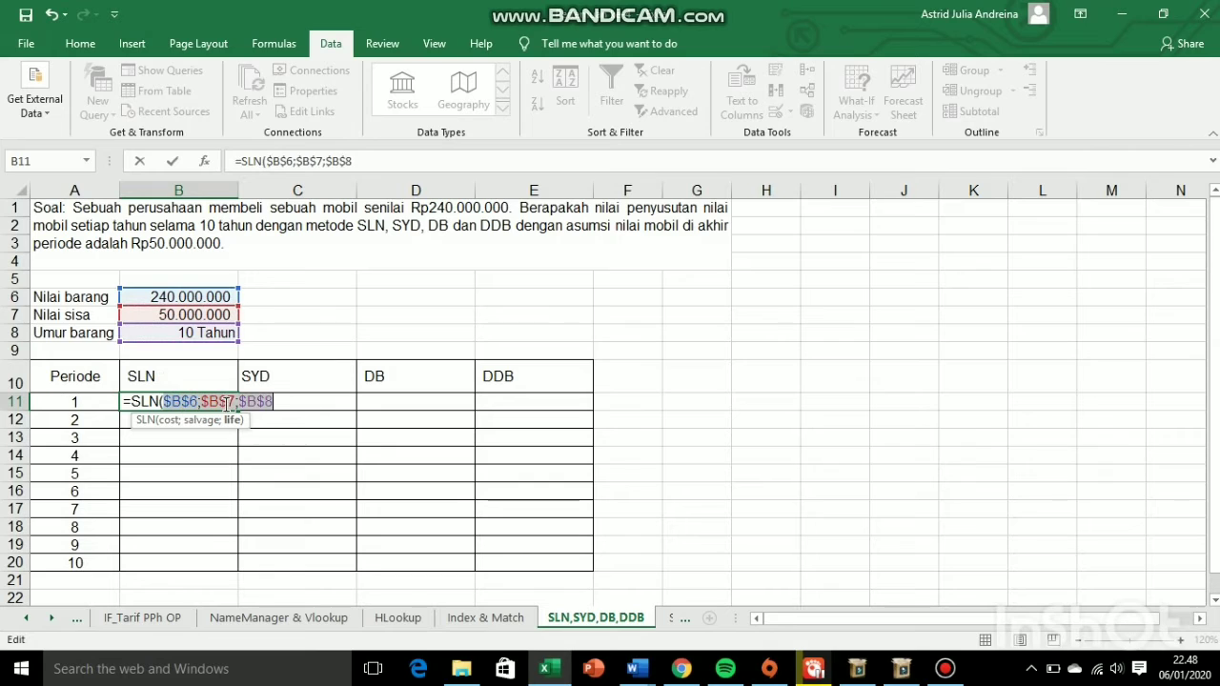
key(Right)
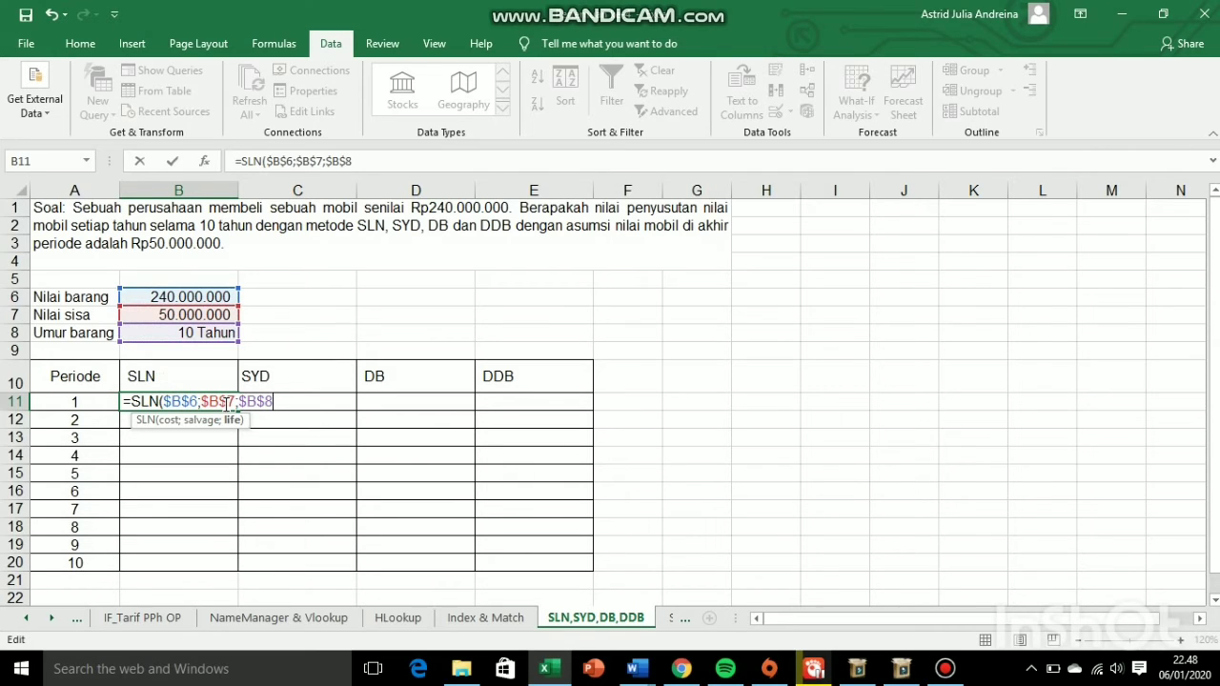
text())
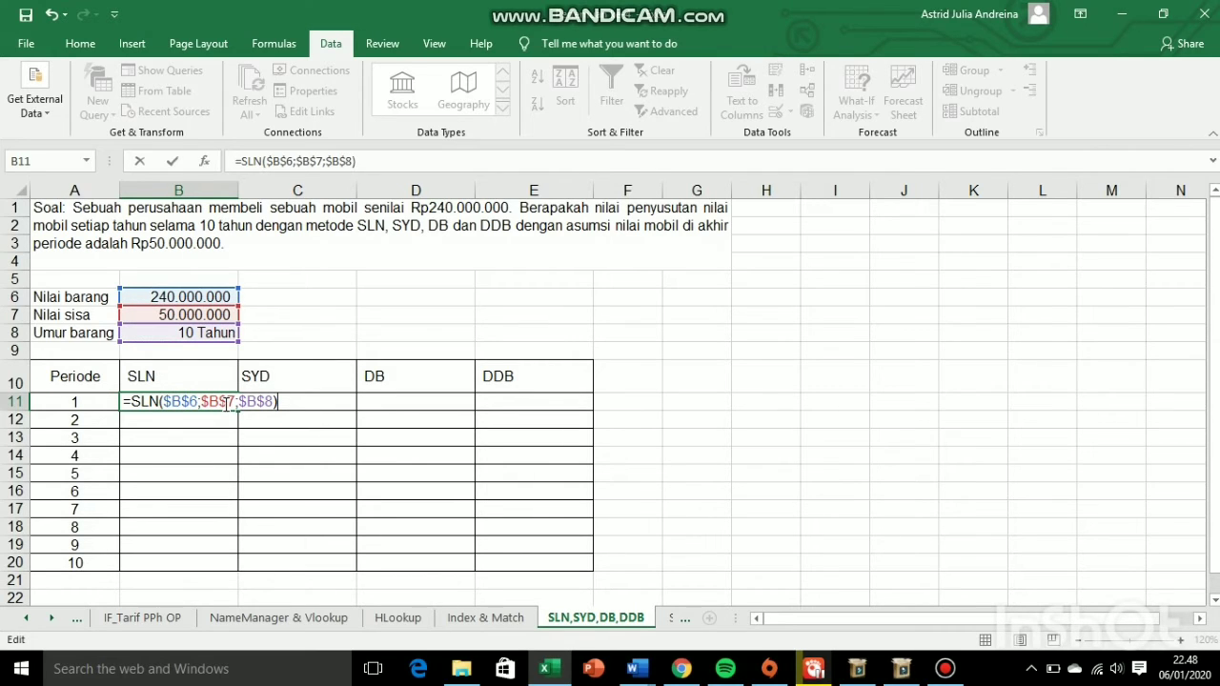
key(Return)
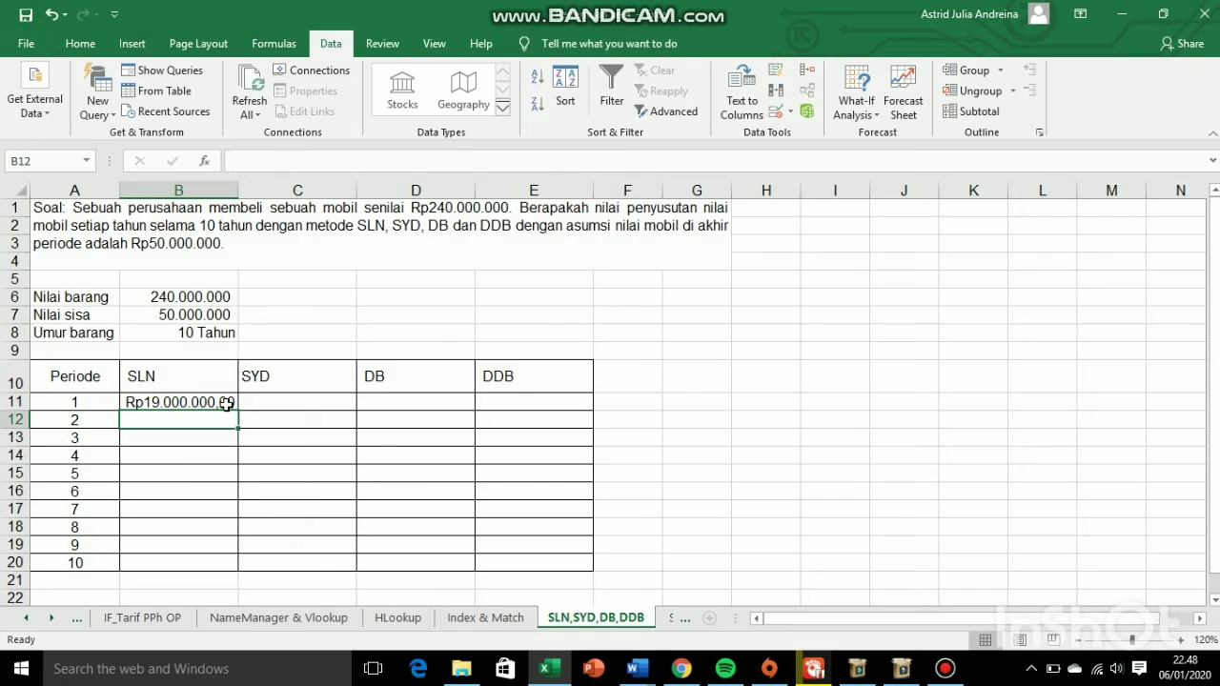
click(227, 402)
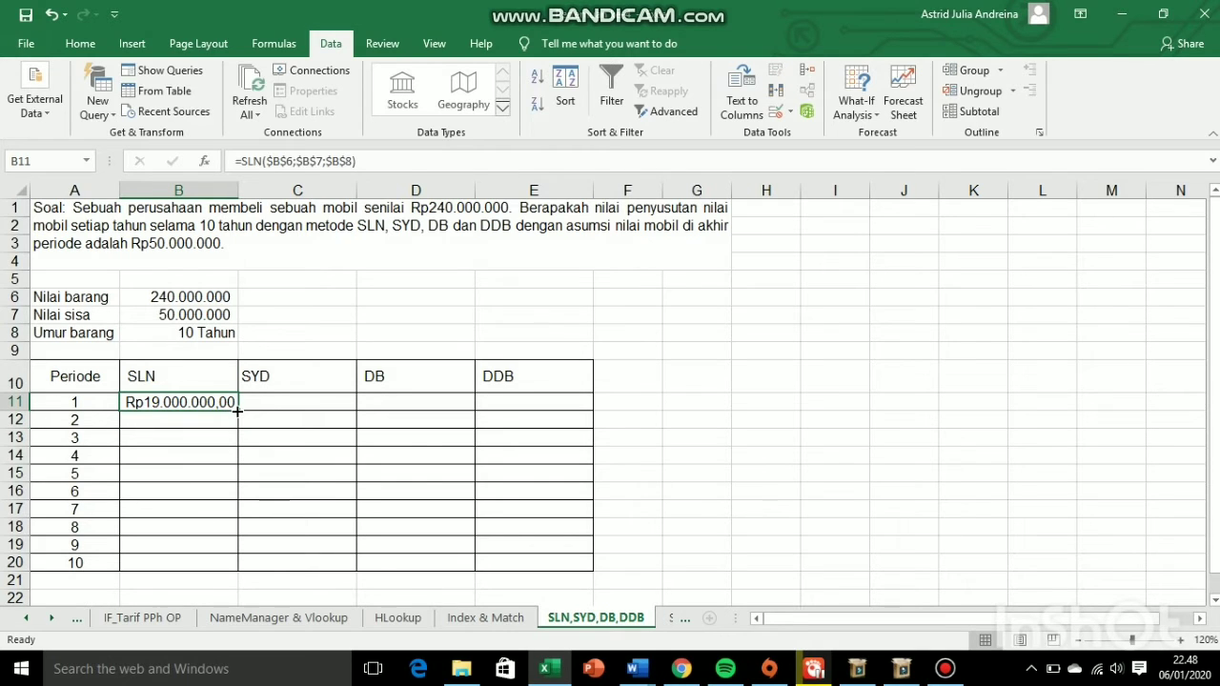
double_click(237, 410)
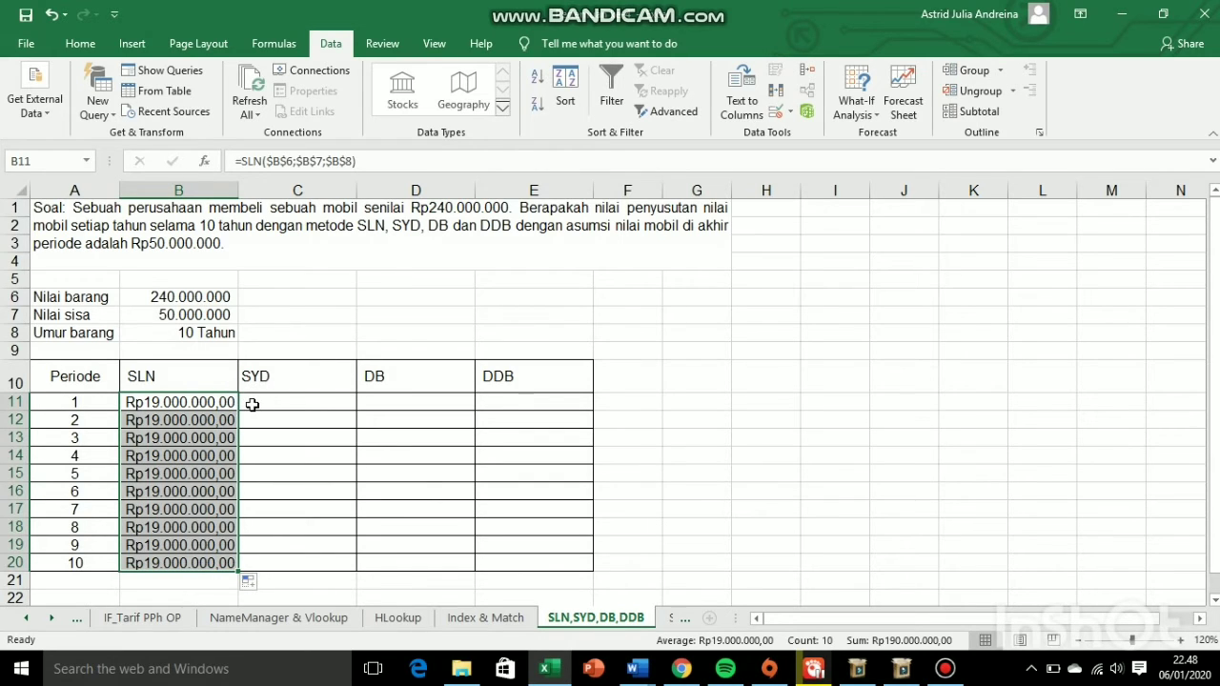
- Start a SYD formula in C11 using B6 as cost, B7 as salvage, B8 as life and A11 as period
click(251, 404)
text(=)
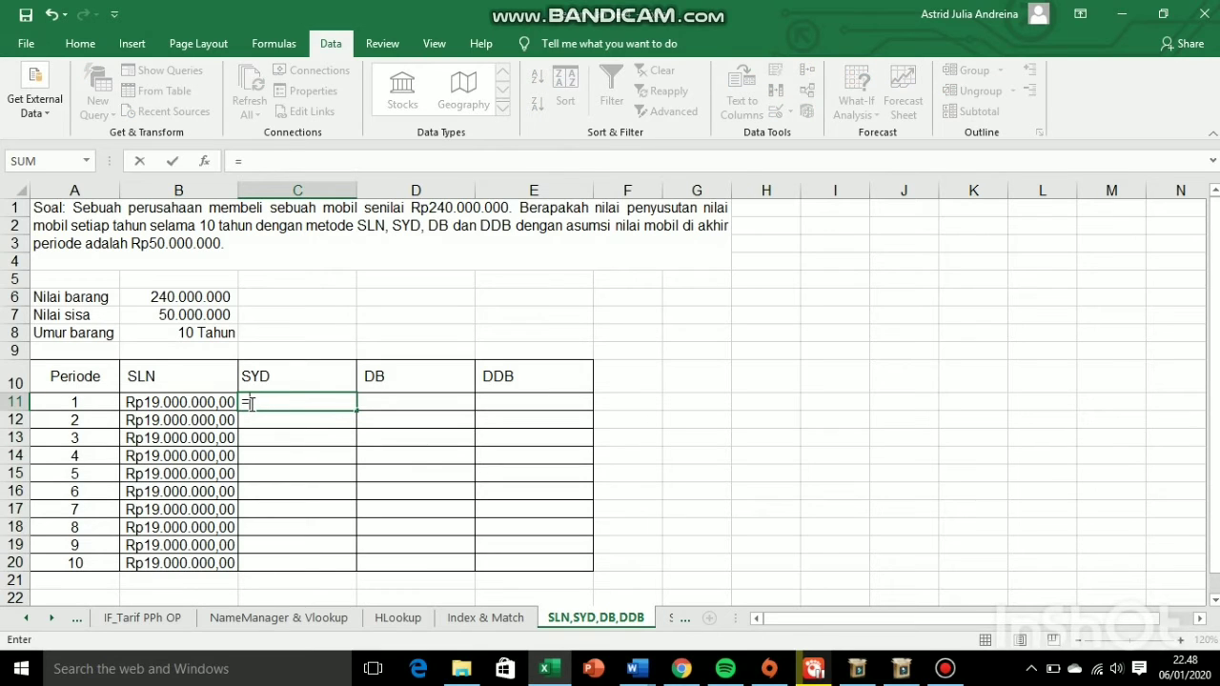
text(SYD()
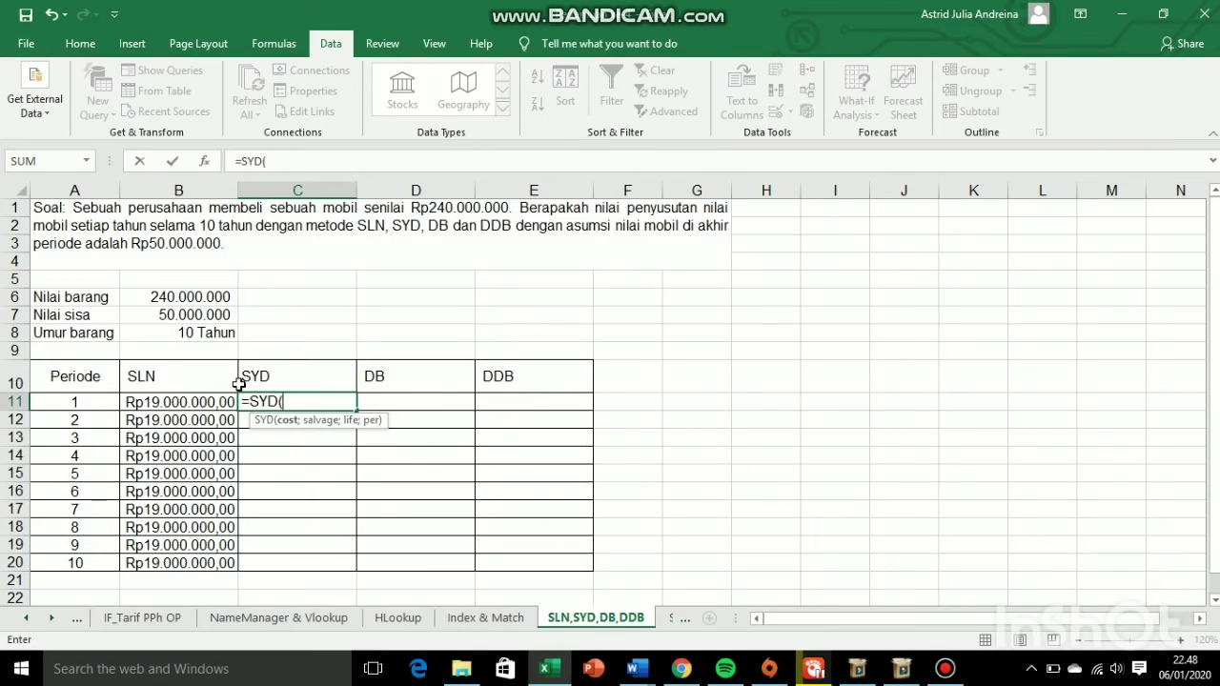
click(173, 297)
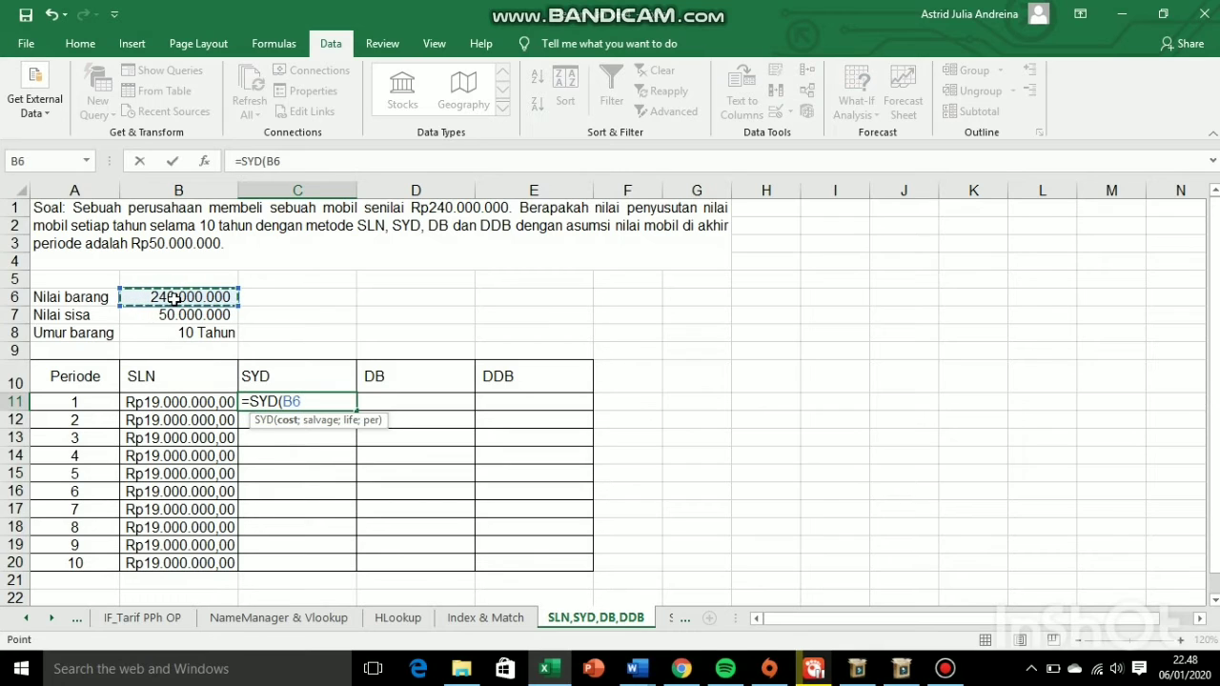
text(;)
click(164, 319)
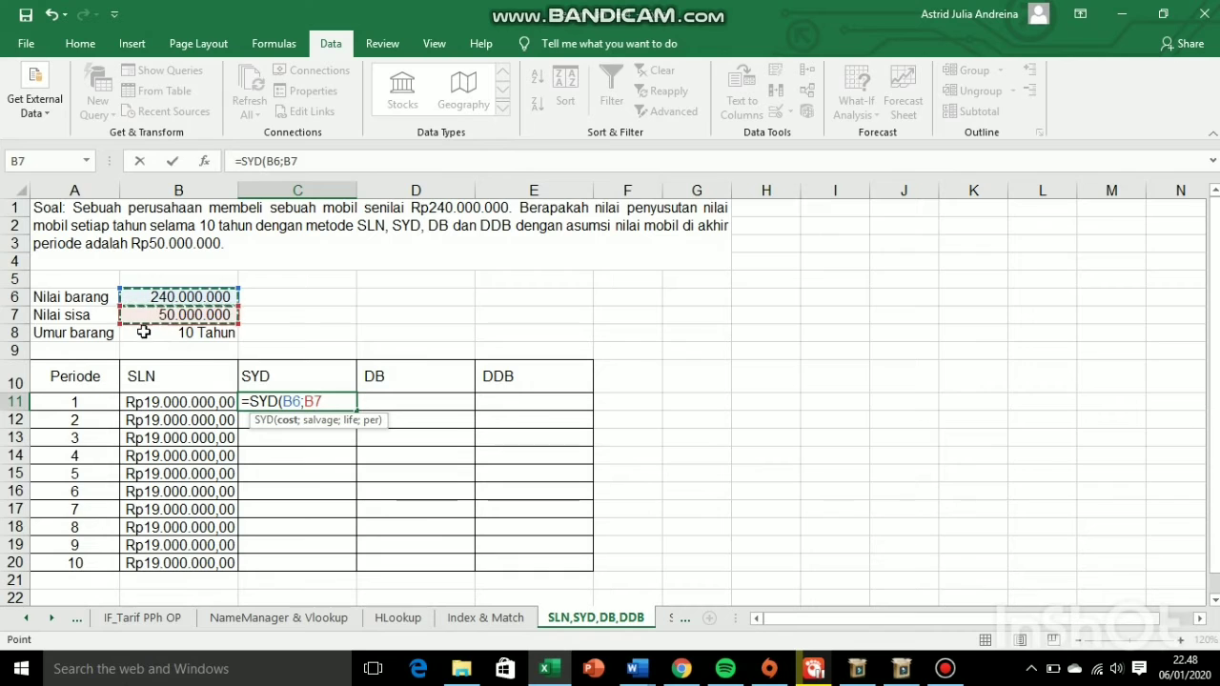
text(;)
click(142, 332)
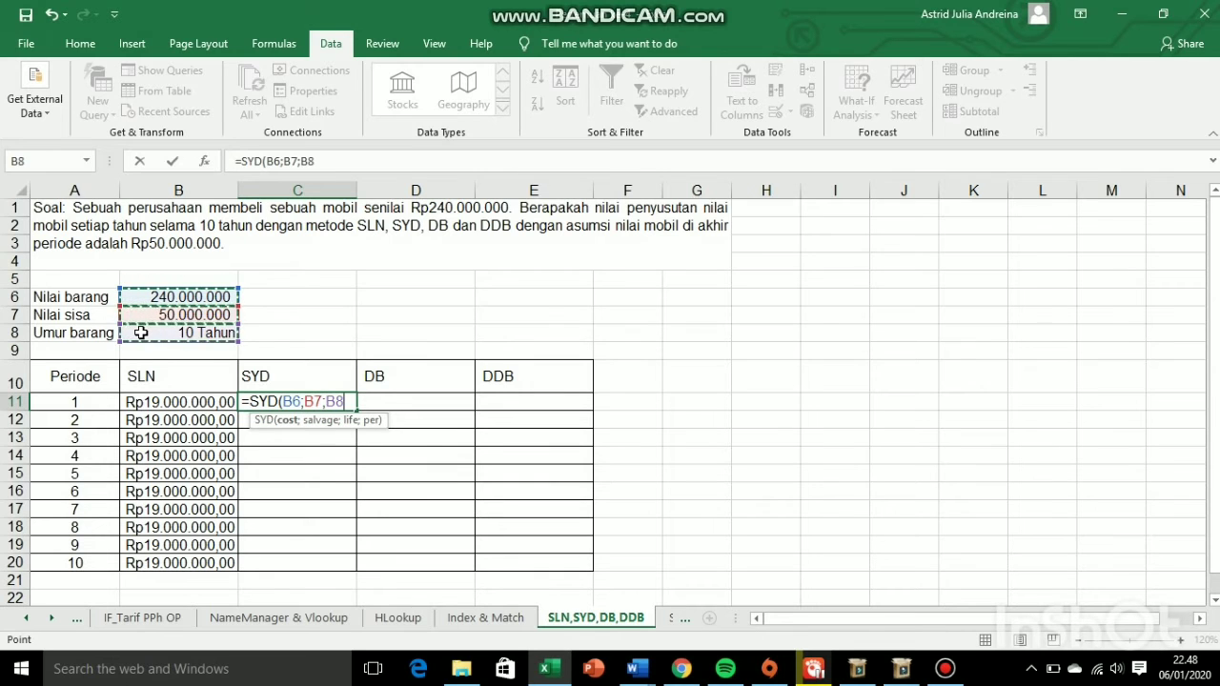
text(;)
click(97, 404)
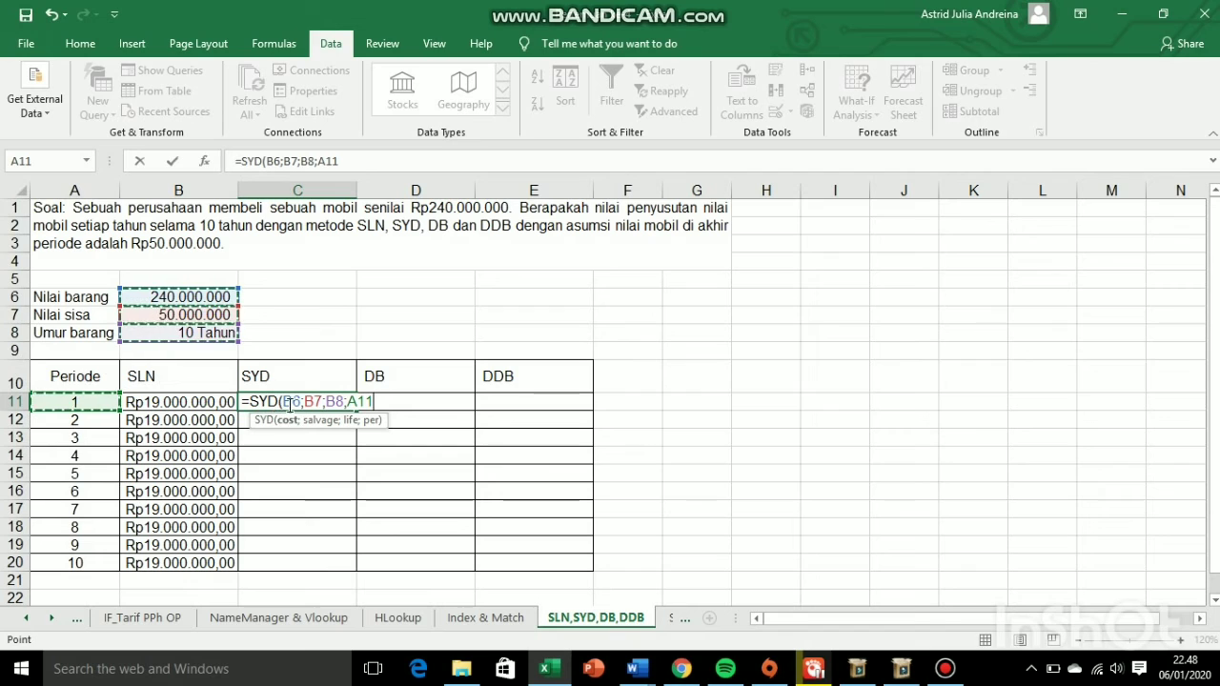
- Make the cost, salvage and life references absolute to complete =SYD($B$6;$B$7;$B$8;A11), and fill it down through C20
drag(283, 404, 345, 403)
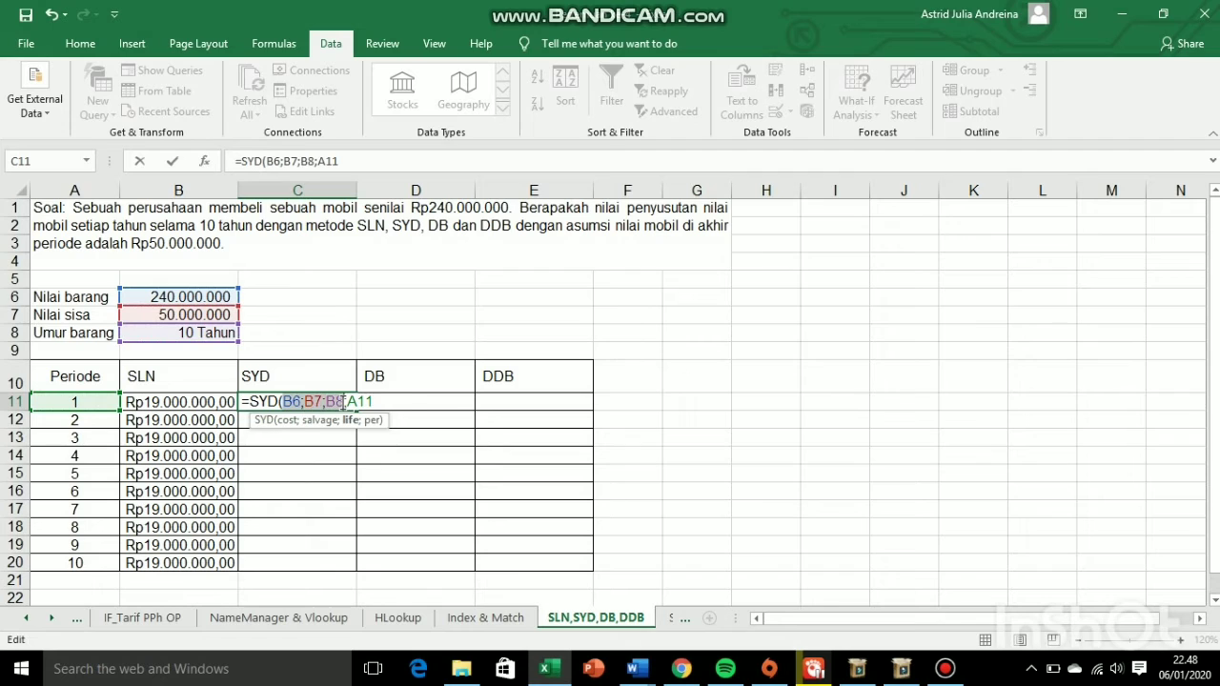
key(F4)
key(Right)
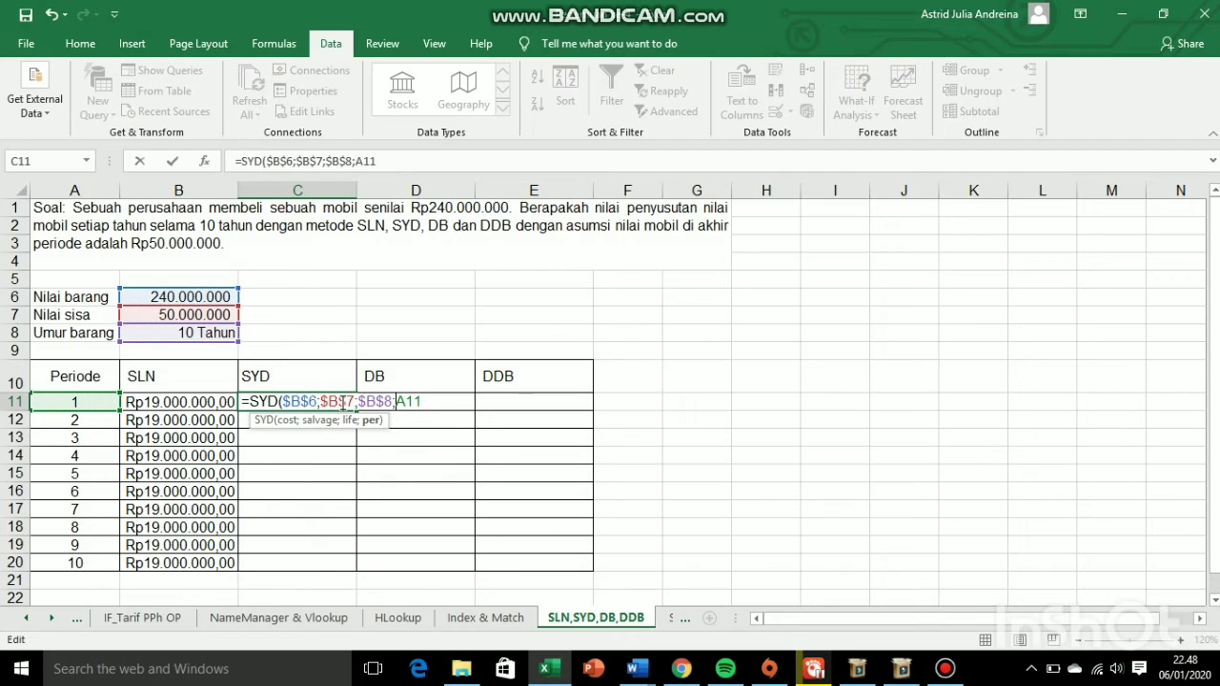
text(;A11))
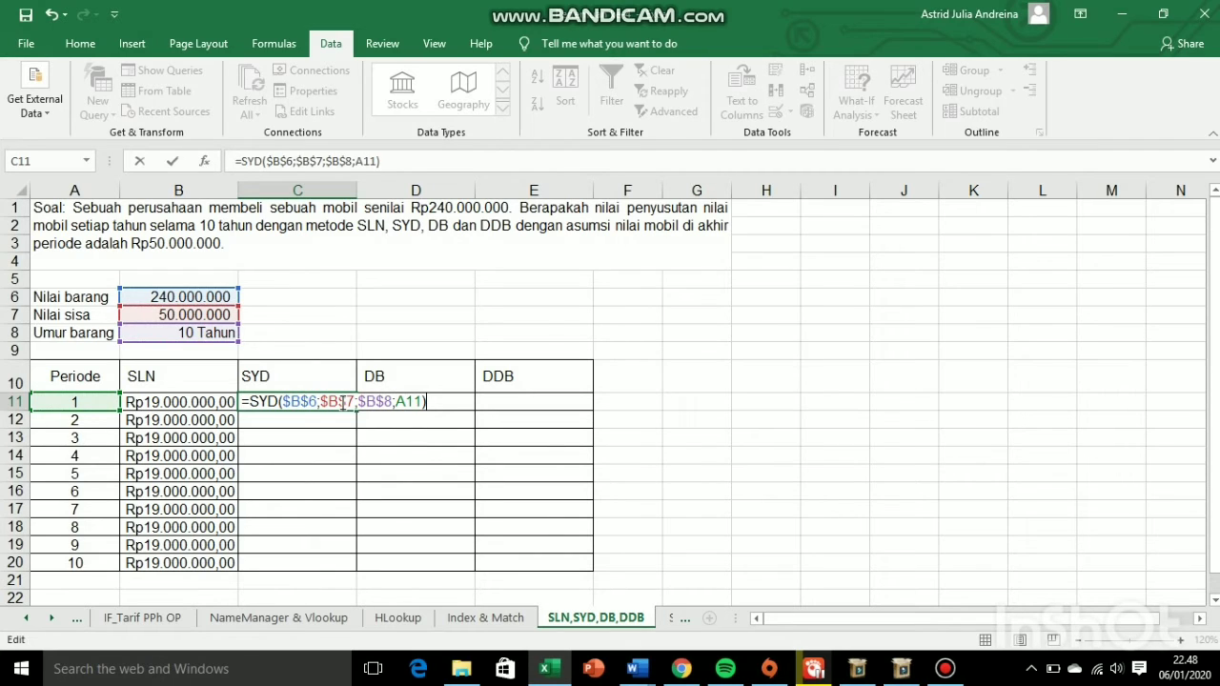
key(Return)
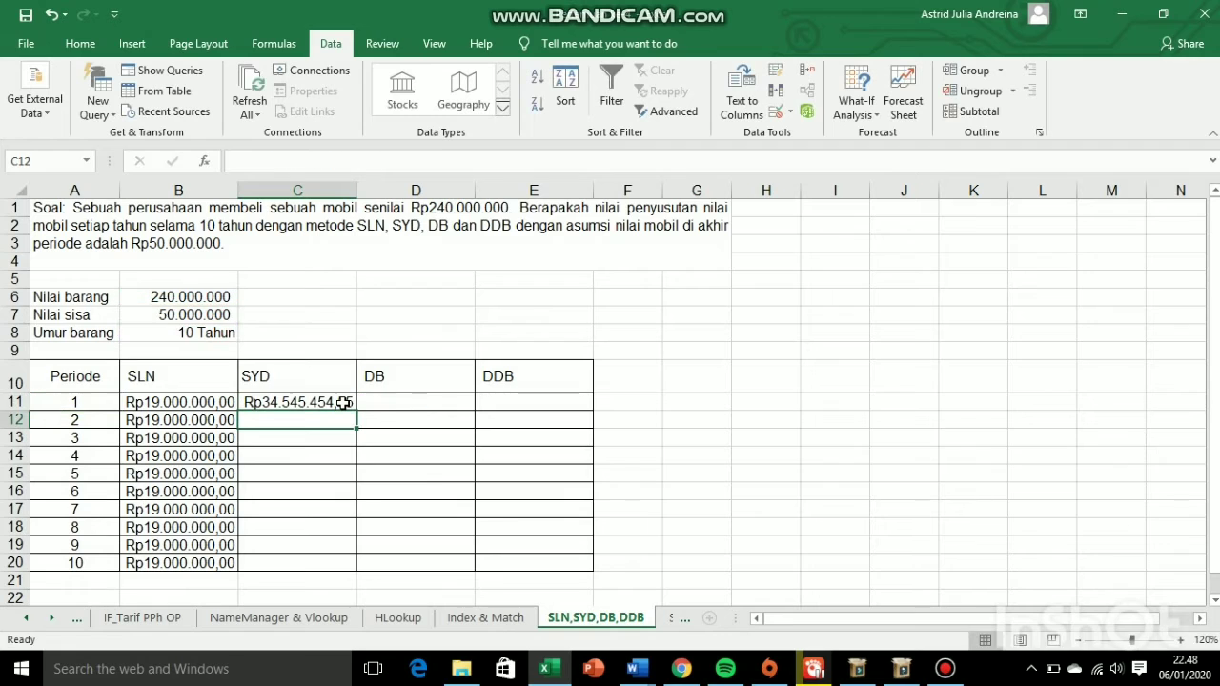
click(343, 402)
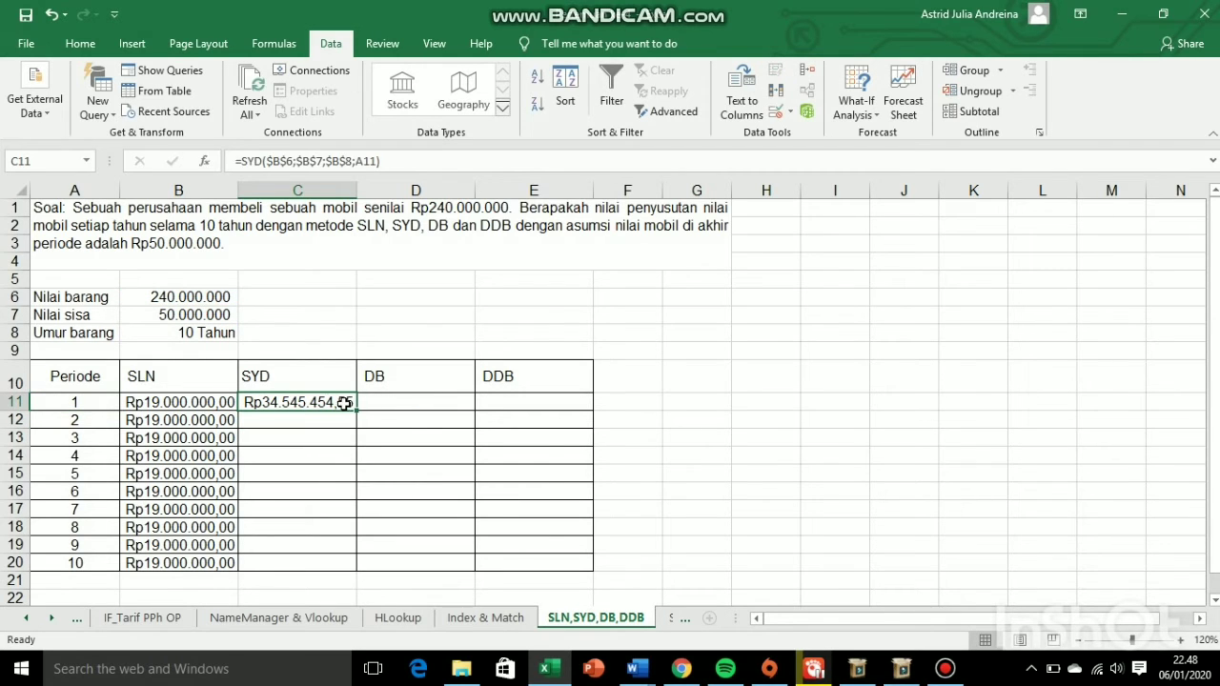
double_click(356, 407)
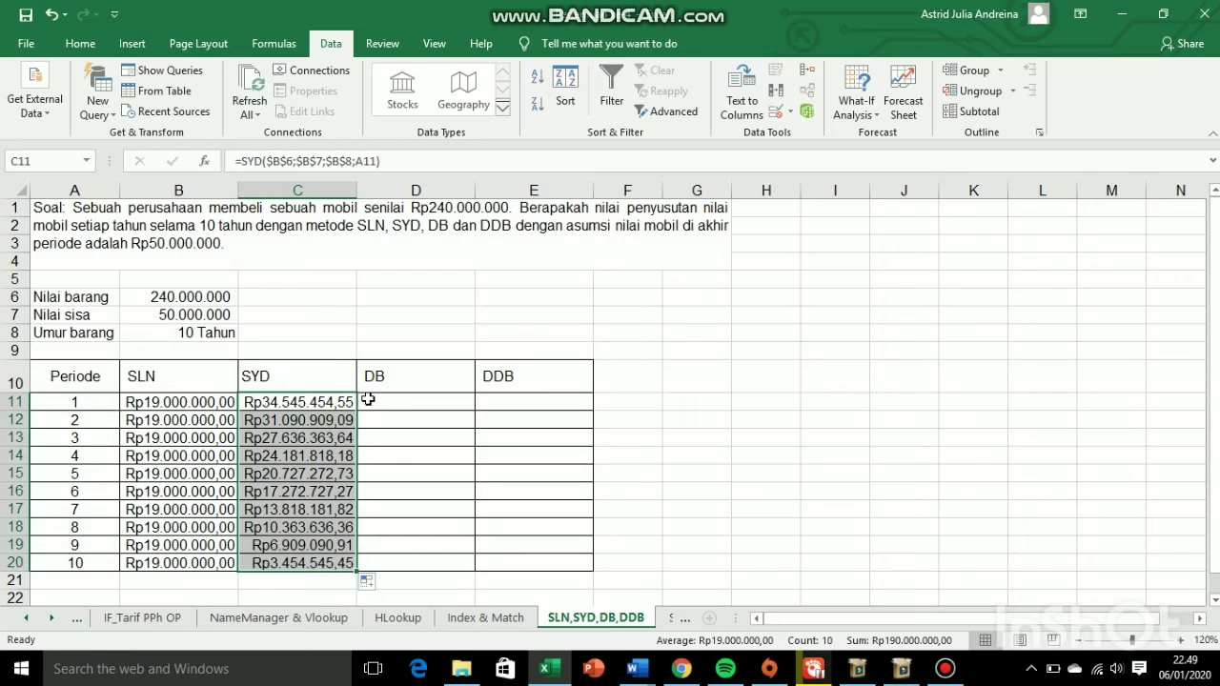
- Start a DB formula in D11 using B6 as cost, B7 as salvage, B8 as life and A11 as period
double_click(371, 402)
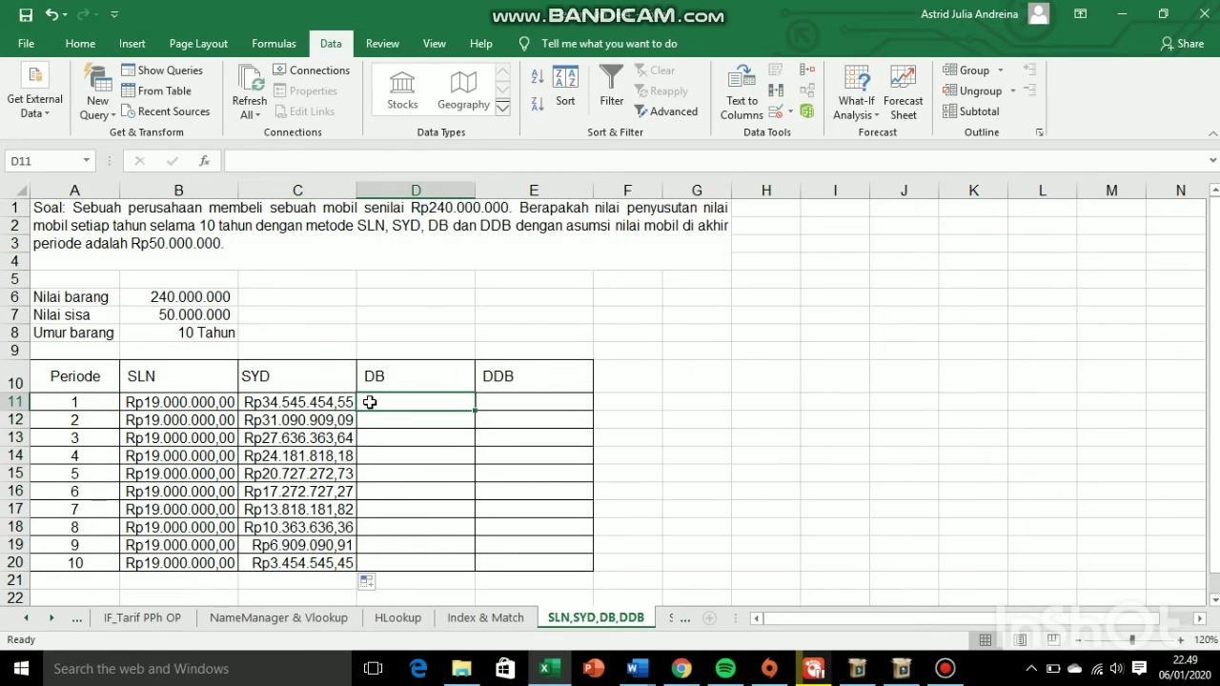
text(=)
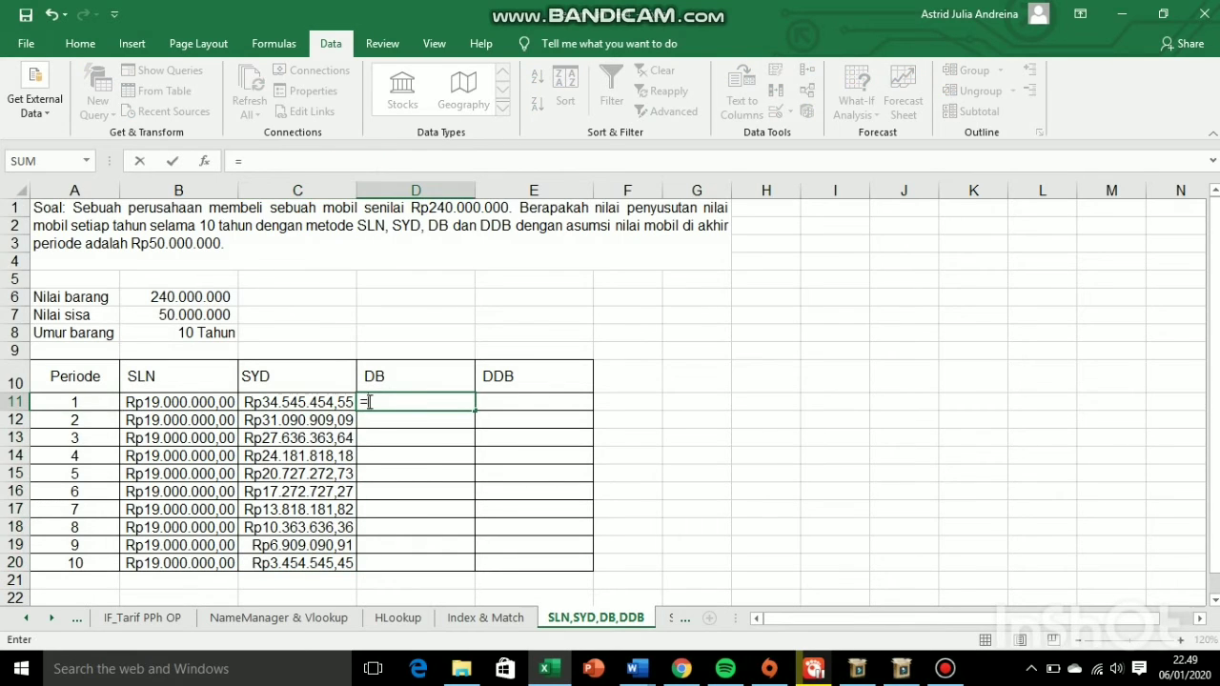
text(DB()
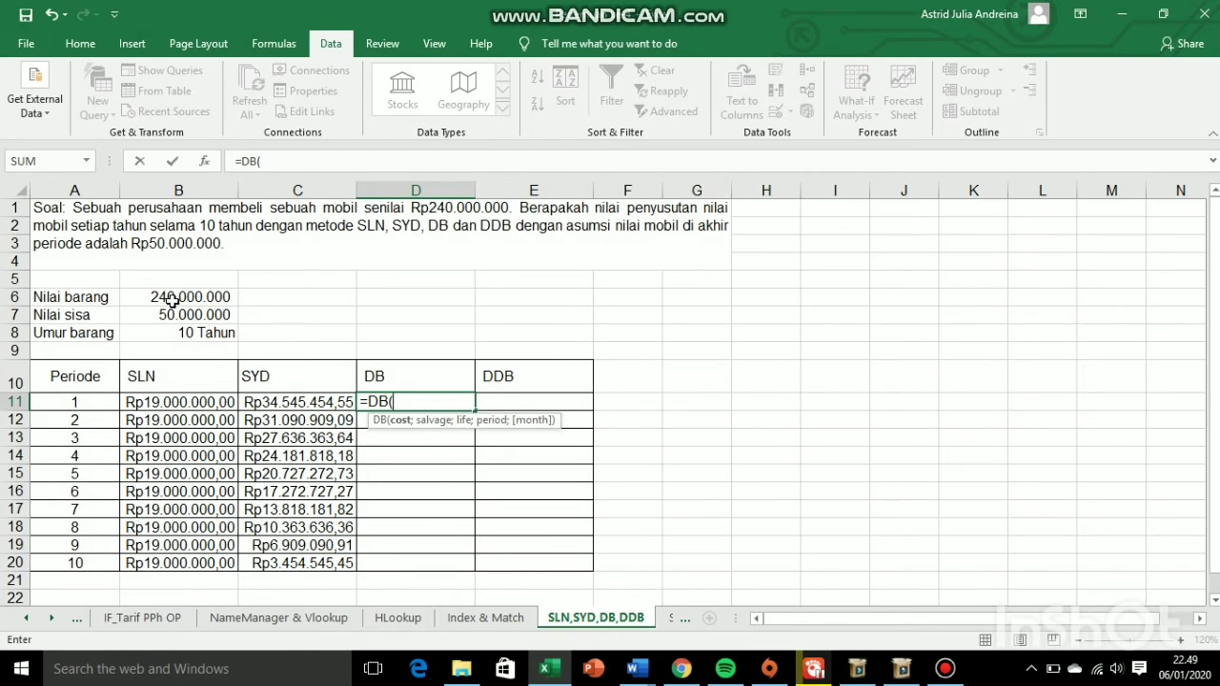
click(135, 302)
text(;)
click(127, 320)
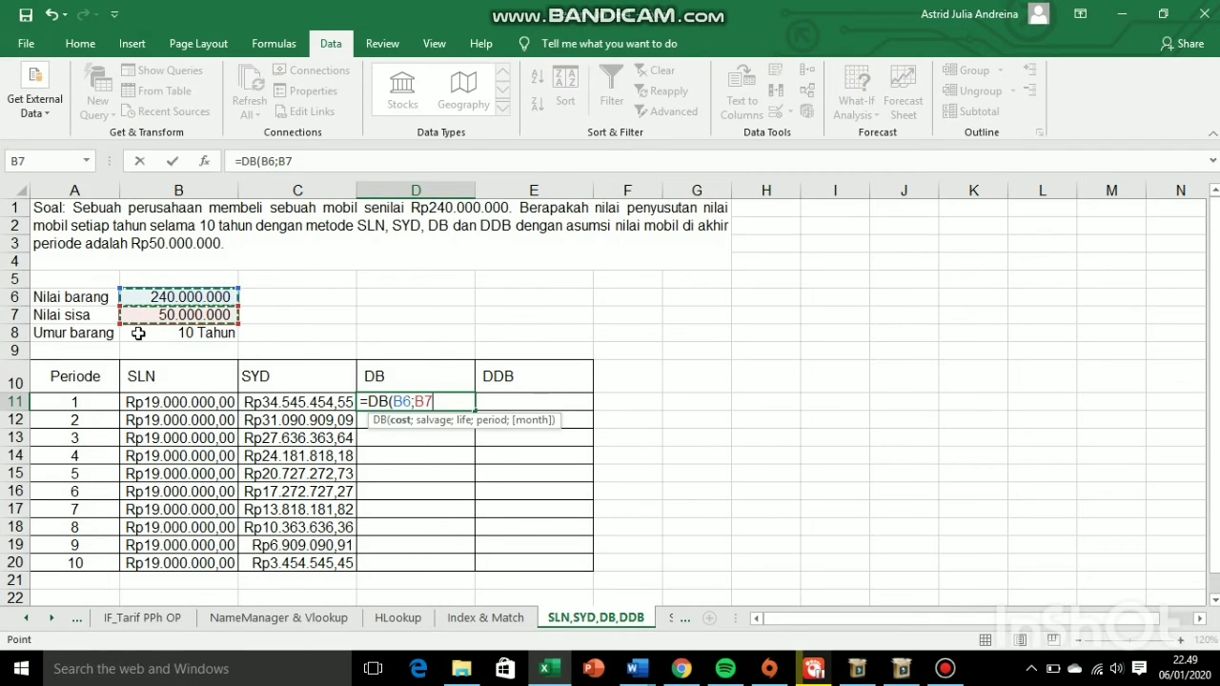
text(;)
click(139, 333)
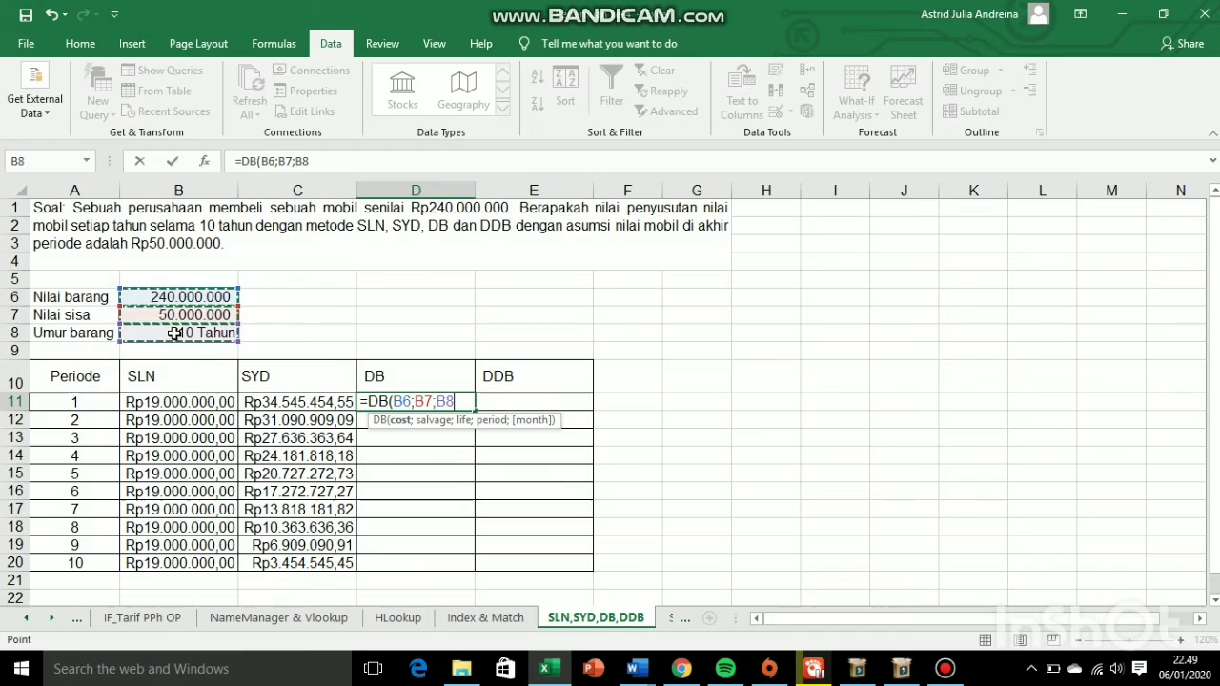
text(;)
click(74, 400)
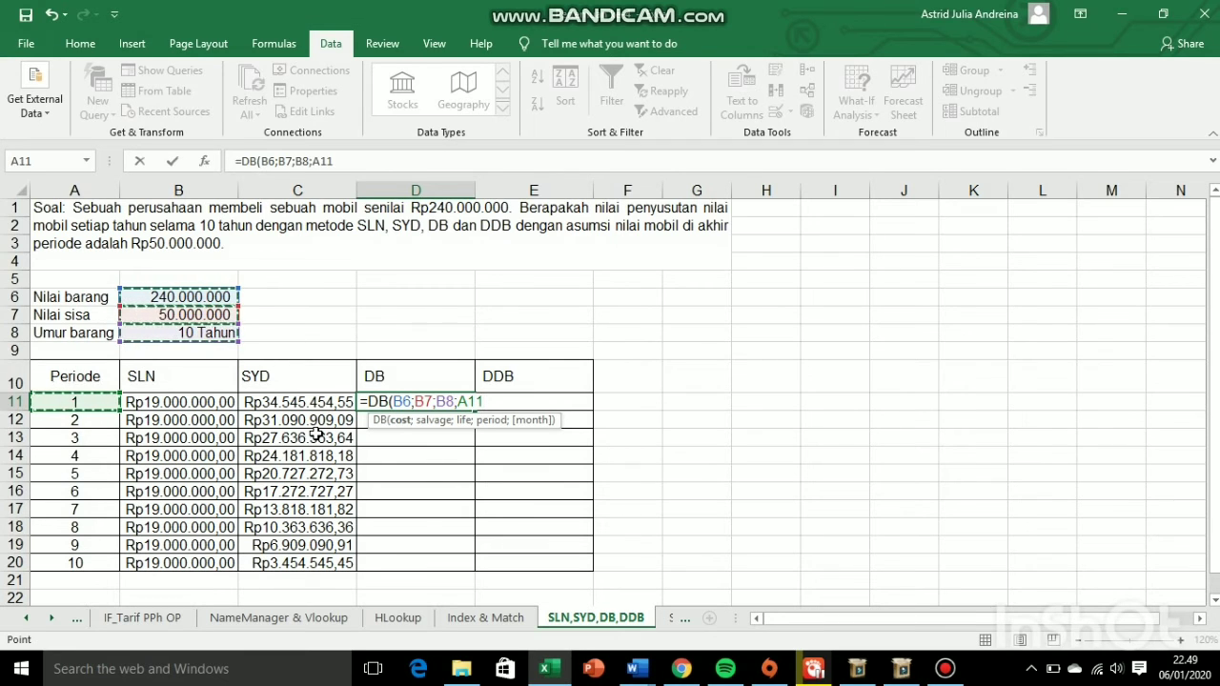
- Make the cost, salvage and life references absolute to complete =DB($B$6;$B$7;$B$8;A11), and fill it down through D20
drag(393, 404, 453, 404)
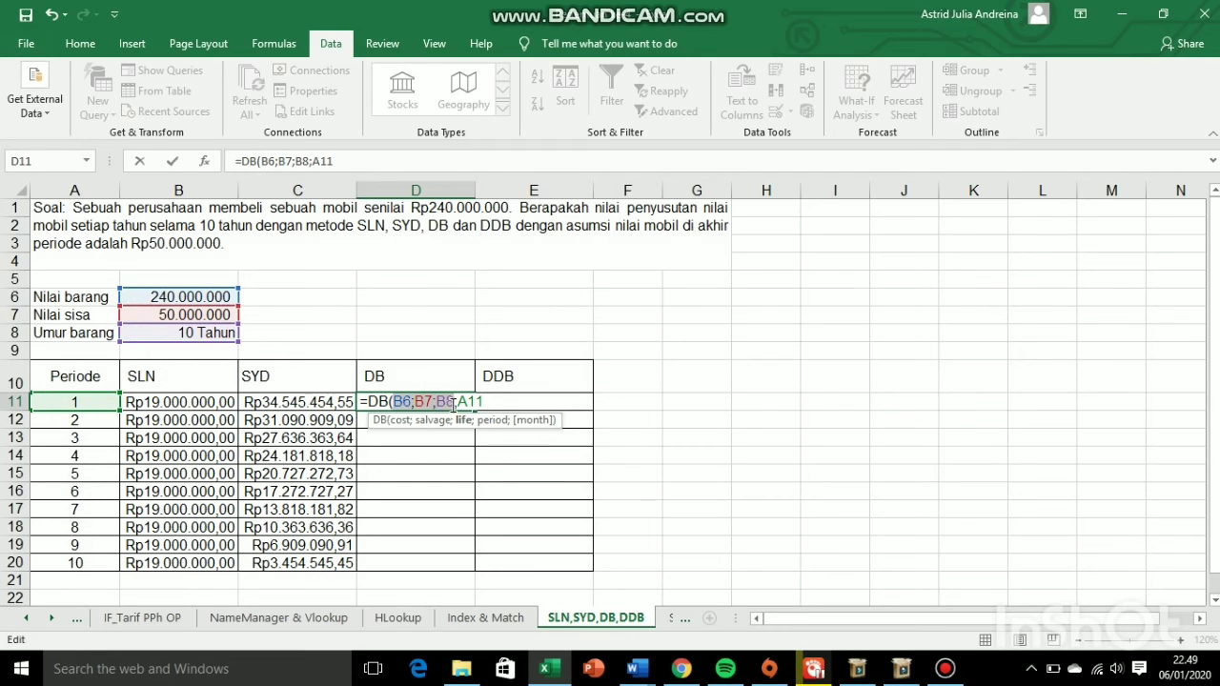
key(F4)
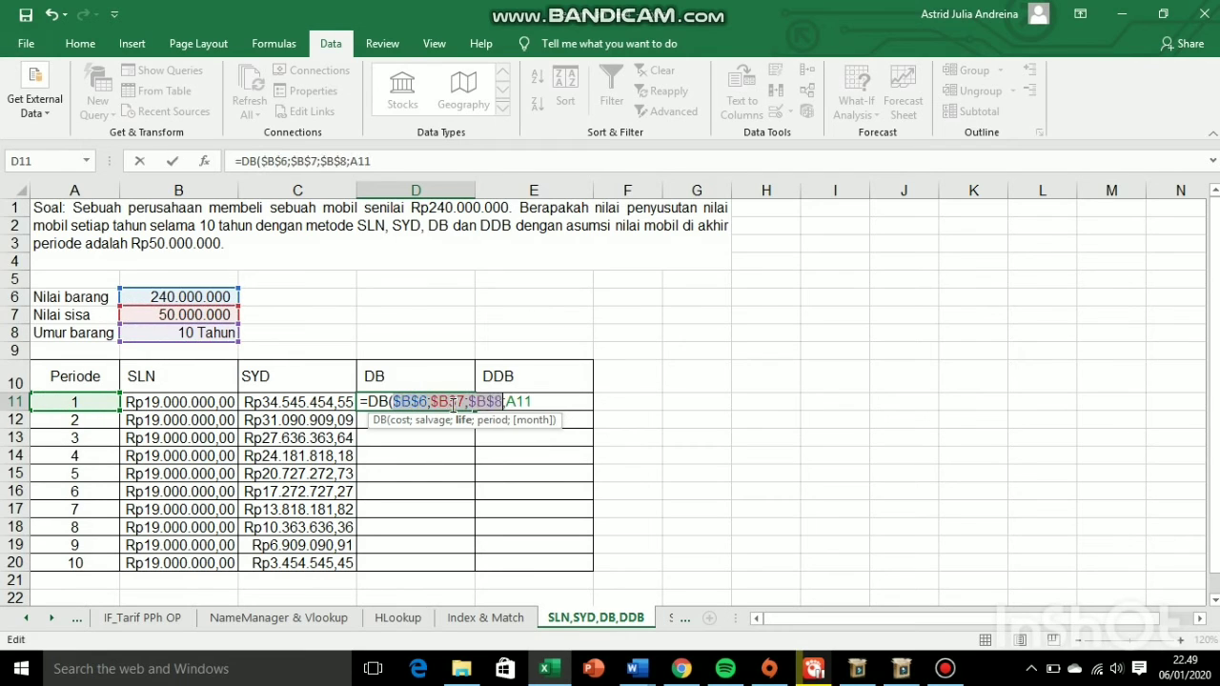
click(537, 401)
text())
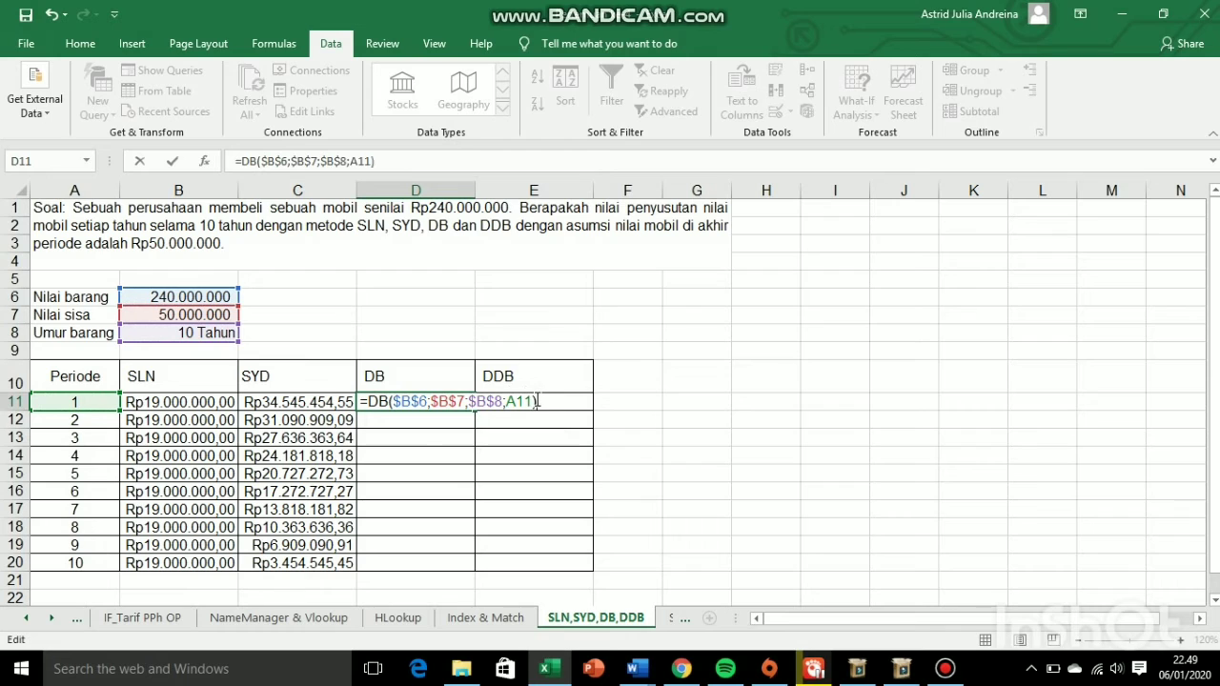
key(Return)
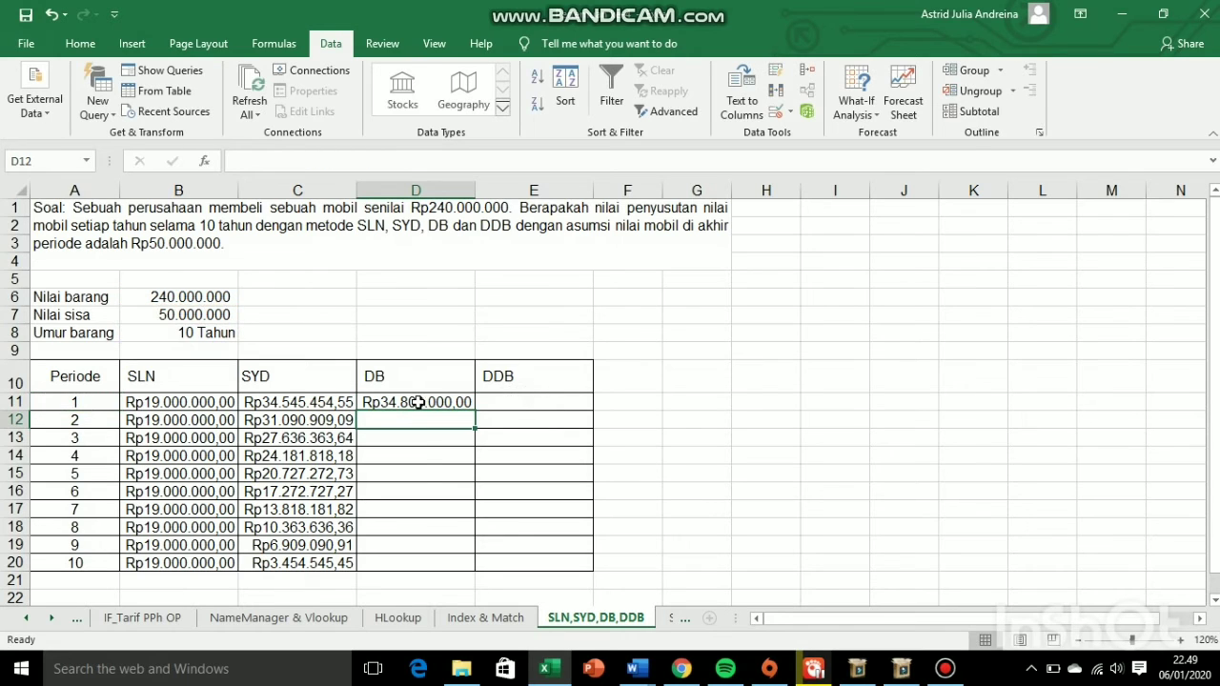
click(416, 402)
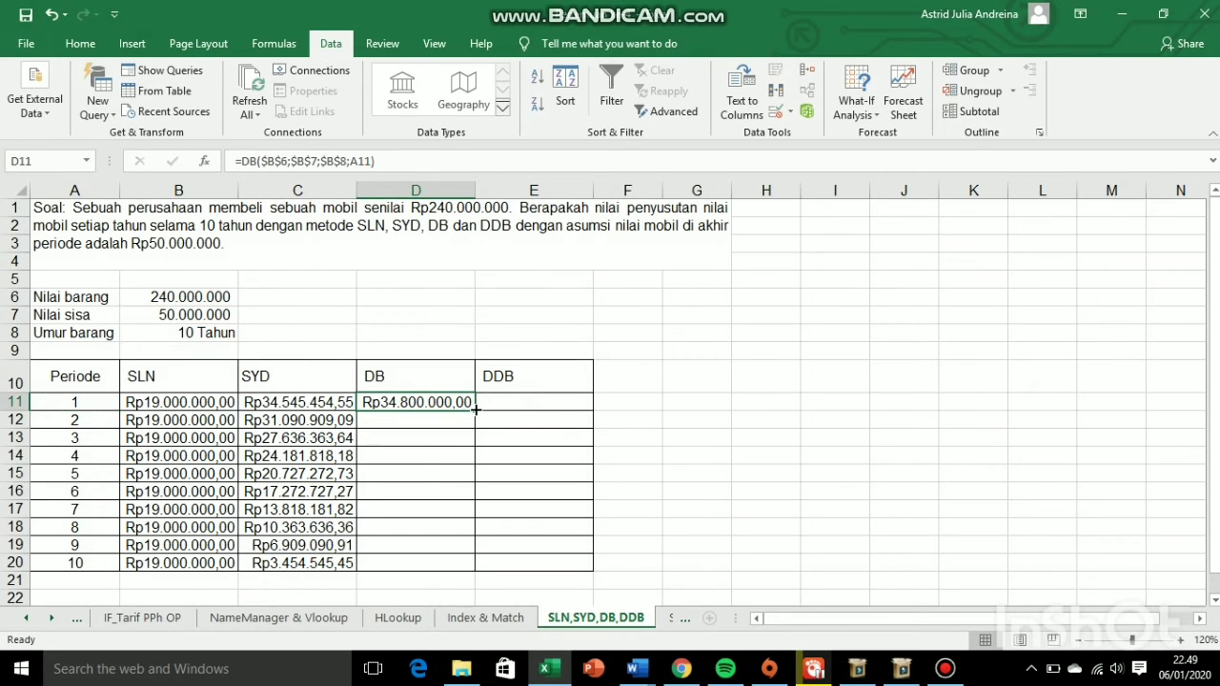
double_click(475, 409)
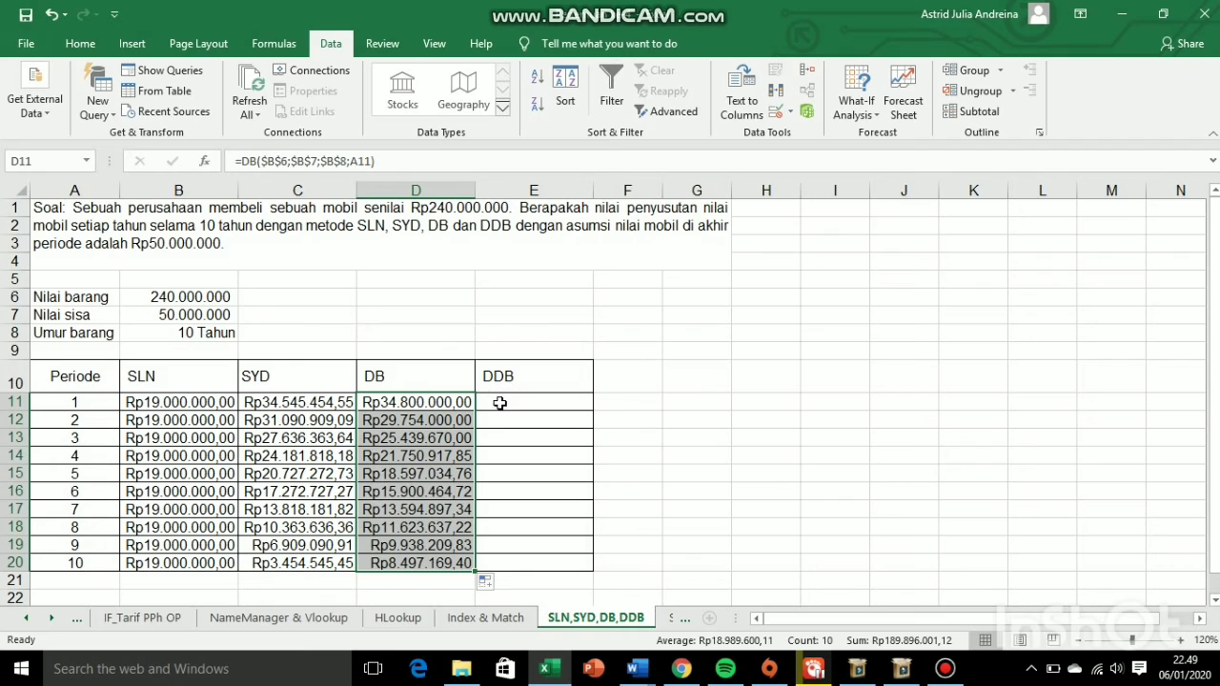
- Start a DDB formula in E11 using B6 as cost, B7 as salvage, B8 as life and A11 as period
double_click(500, 403)
text(=)
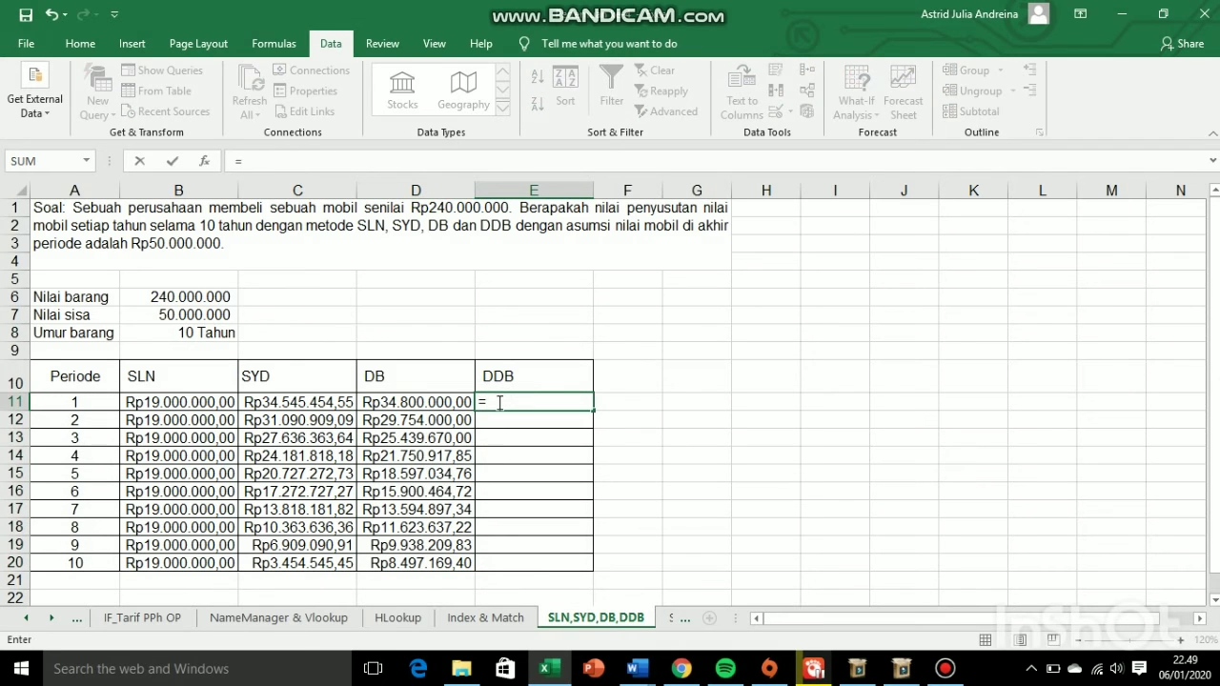
text(DDB)
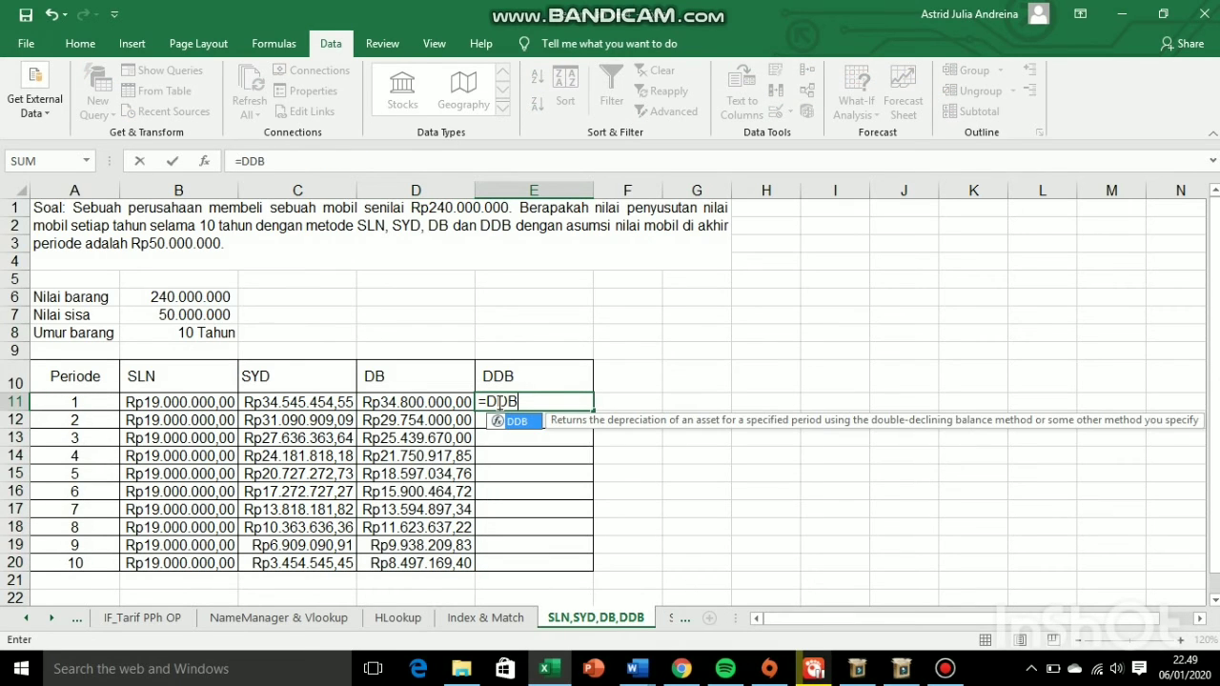
text(()
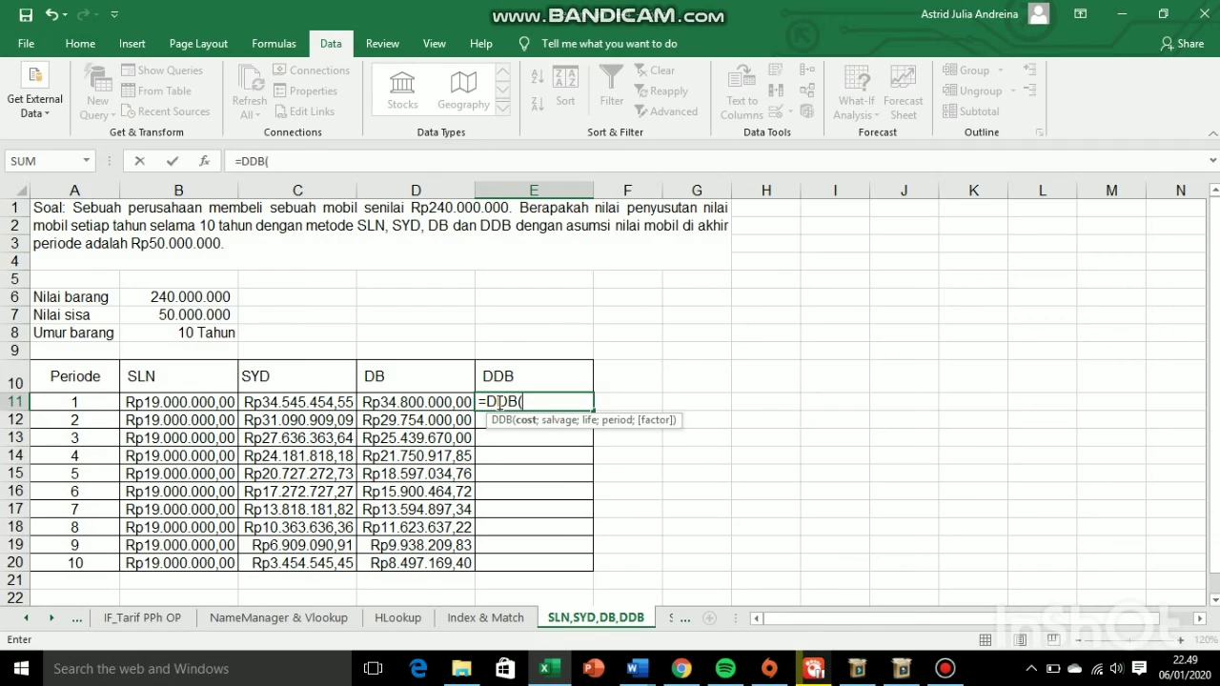
click(122, 301)
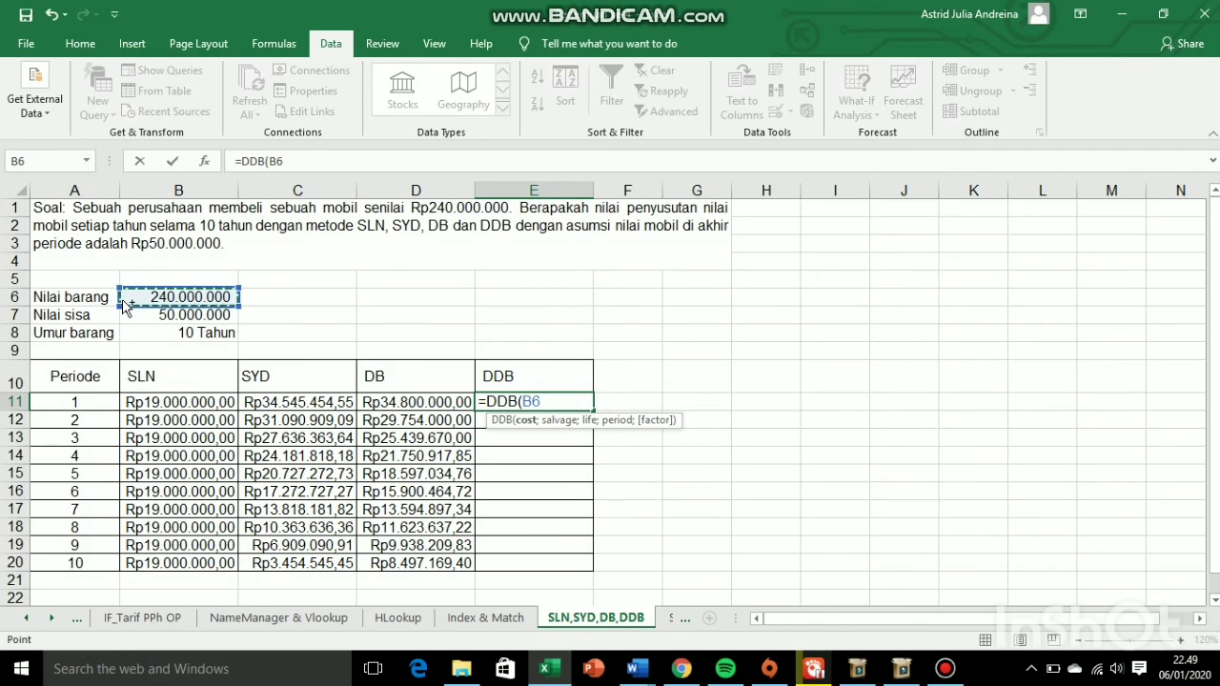
text(;)
click(124, 317)
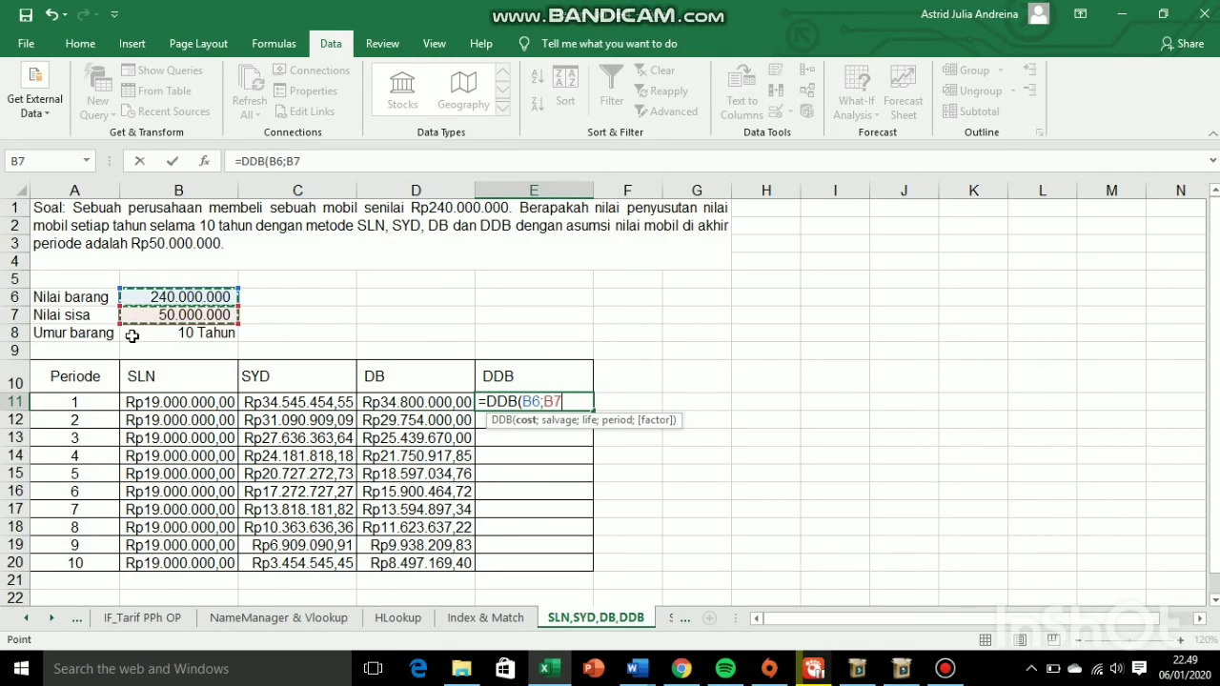
text(;)
click(133, 336)
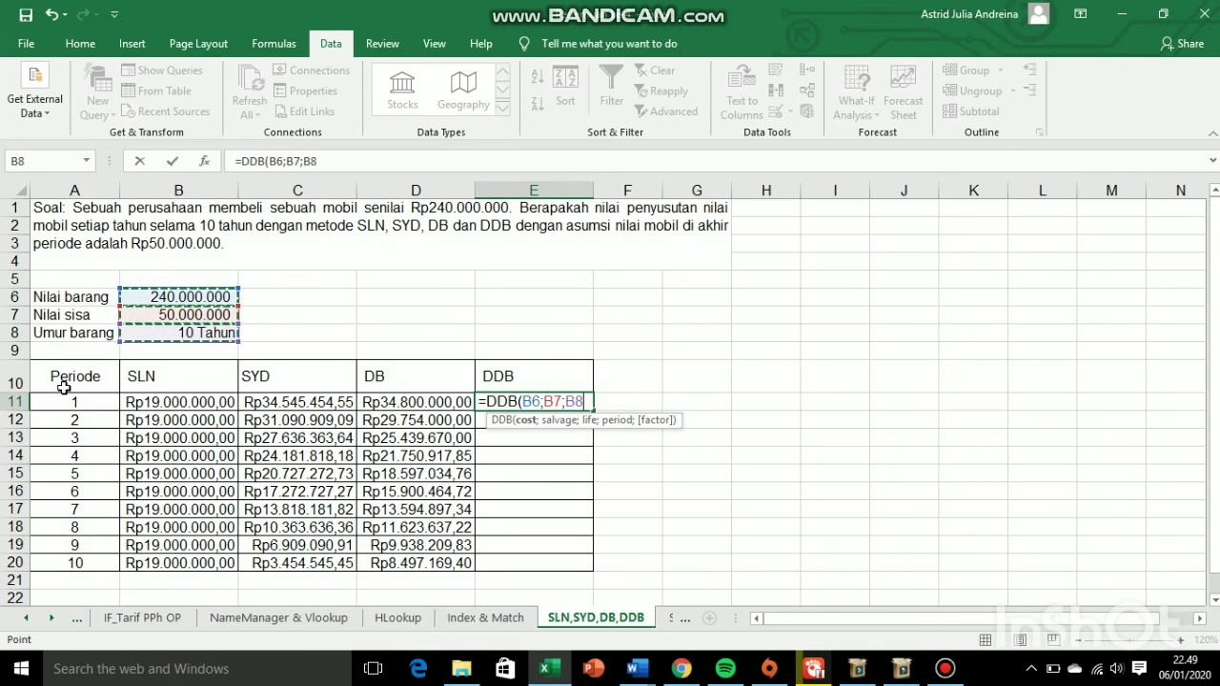
text(;)
click(45, 402)
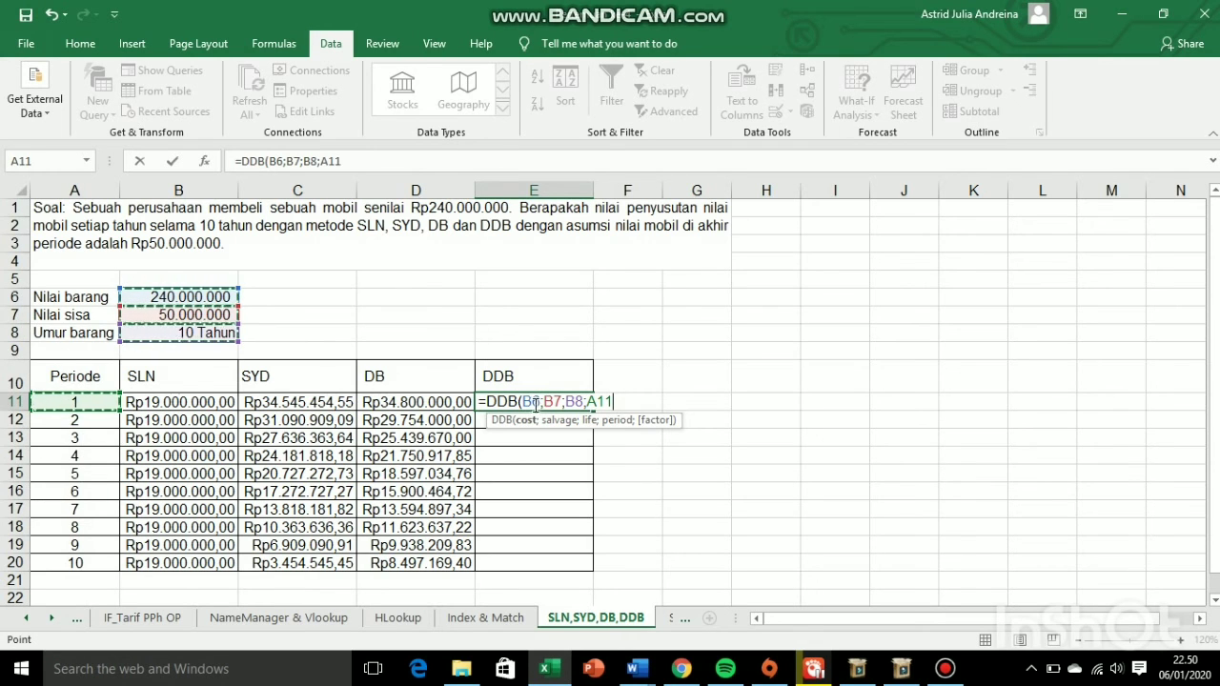
- Make the cost, salvage and life references absolute to complete =DDB($B$6;$B$7;$B$8;A11), and fill it down through E20
drag(522, 403, 583, 405)
key(F4)
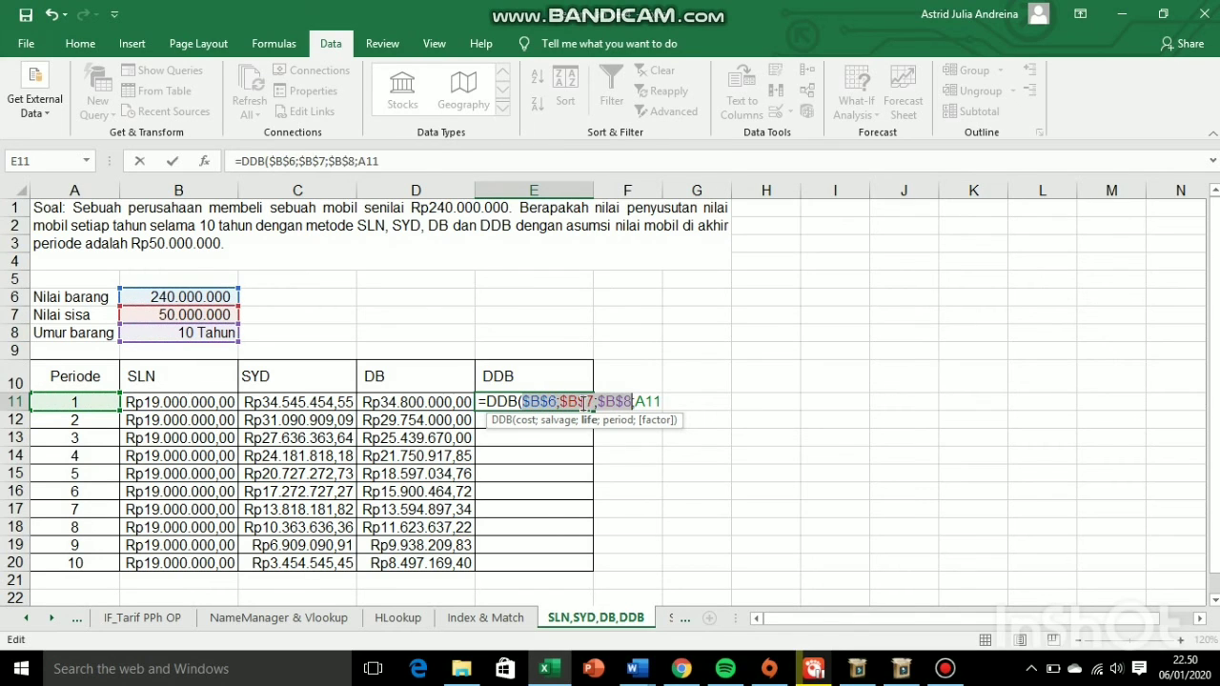
click(656, 402)
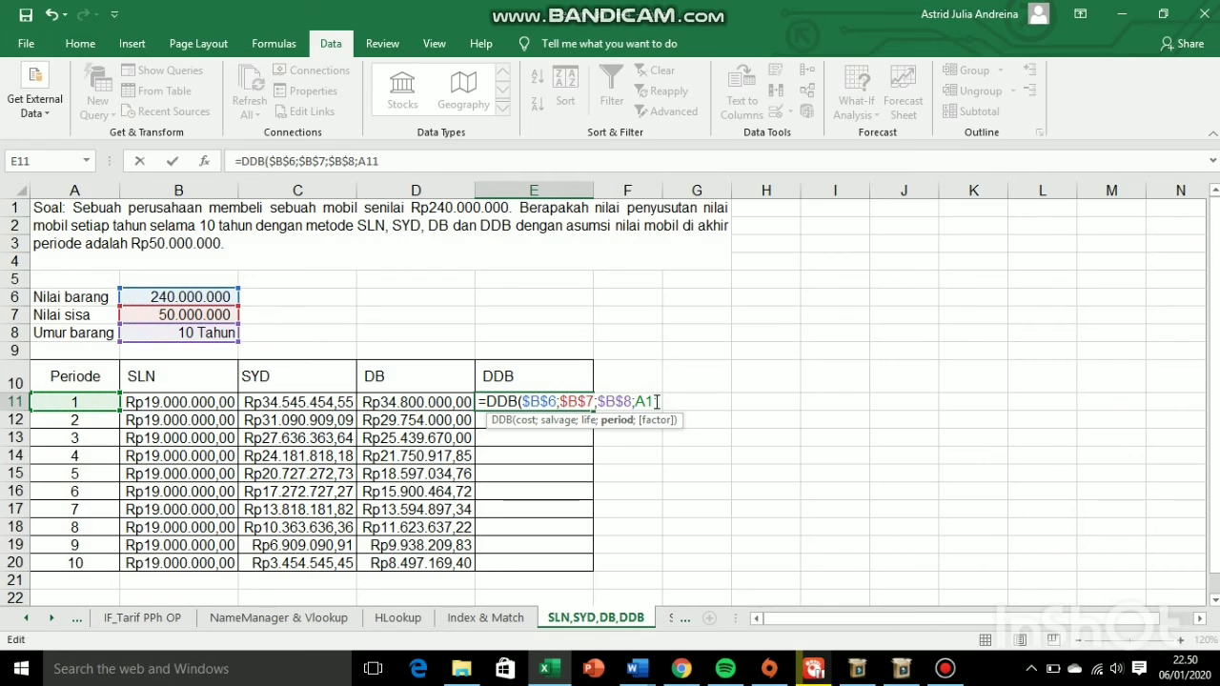
key(Return)
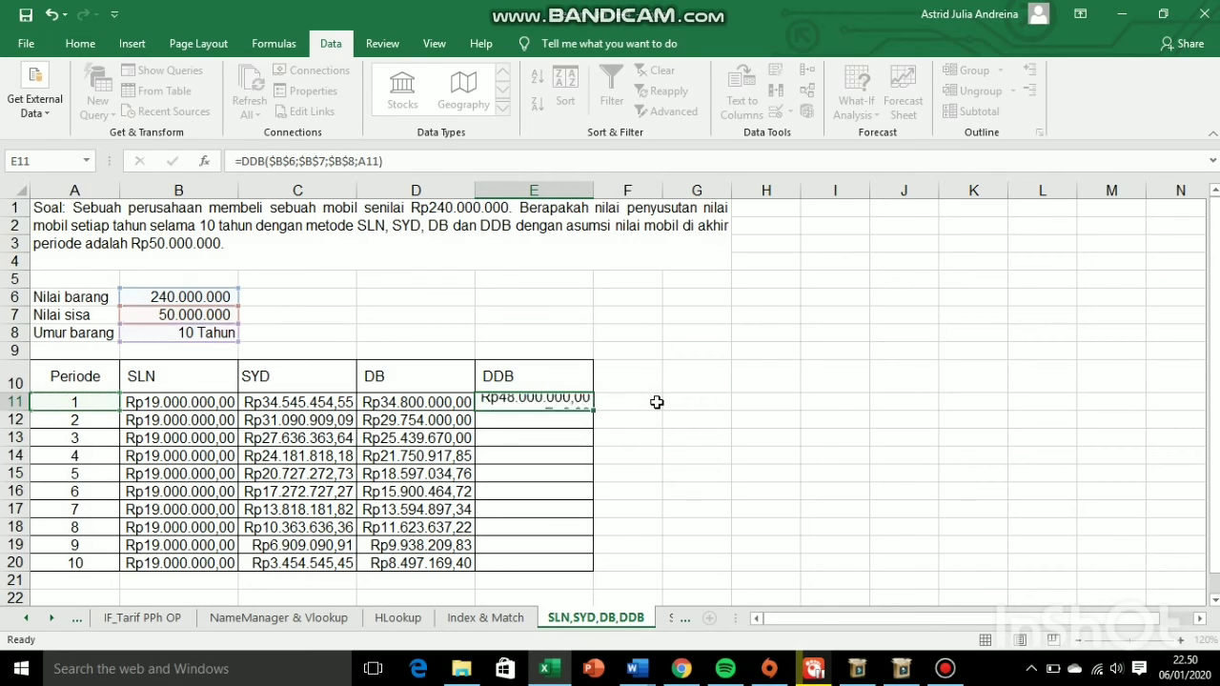
click(557, 402)
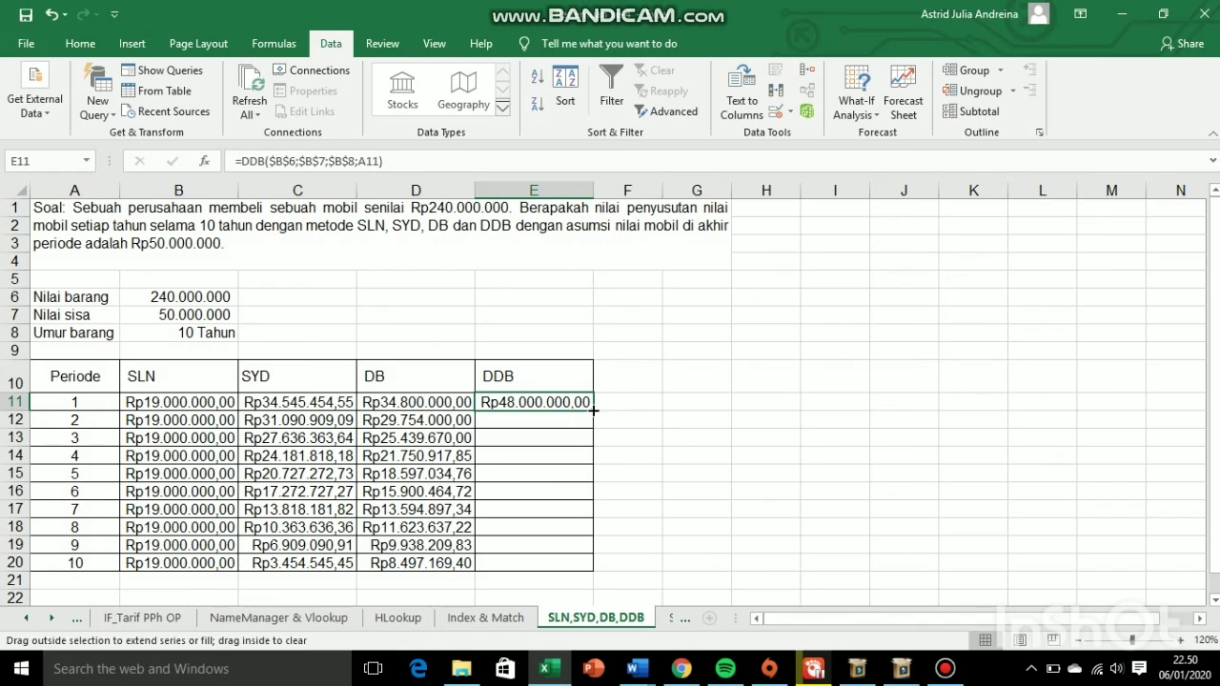
double_click(591, 408)
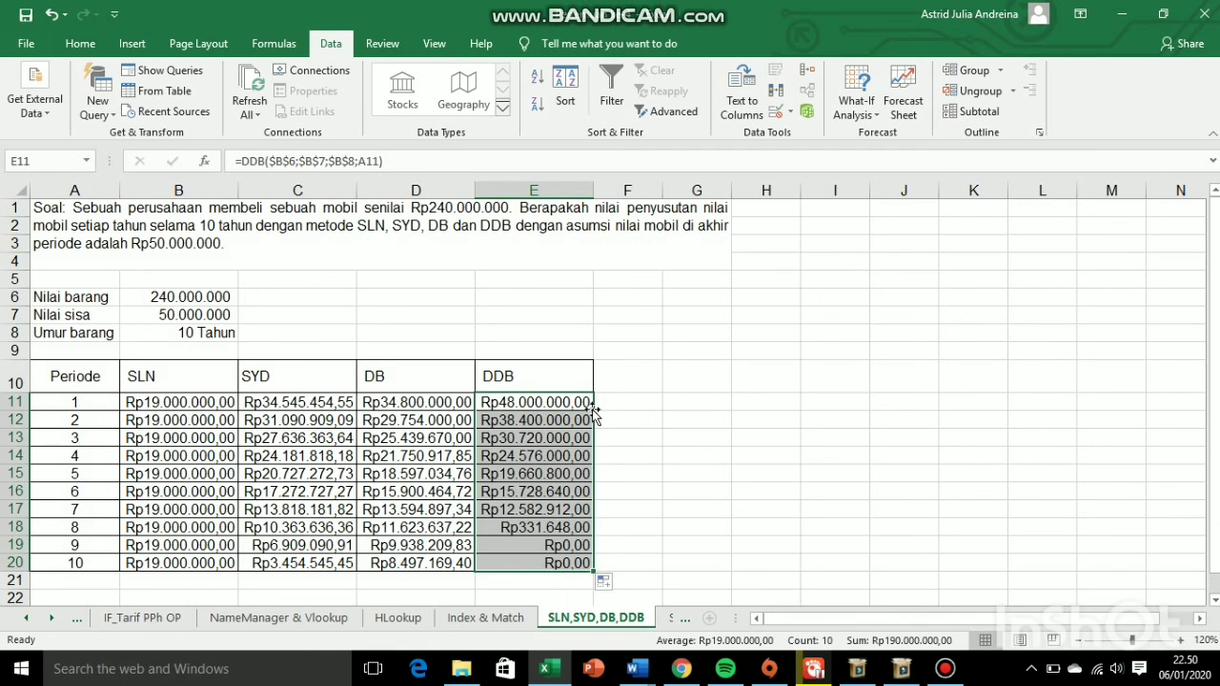